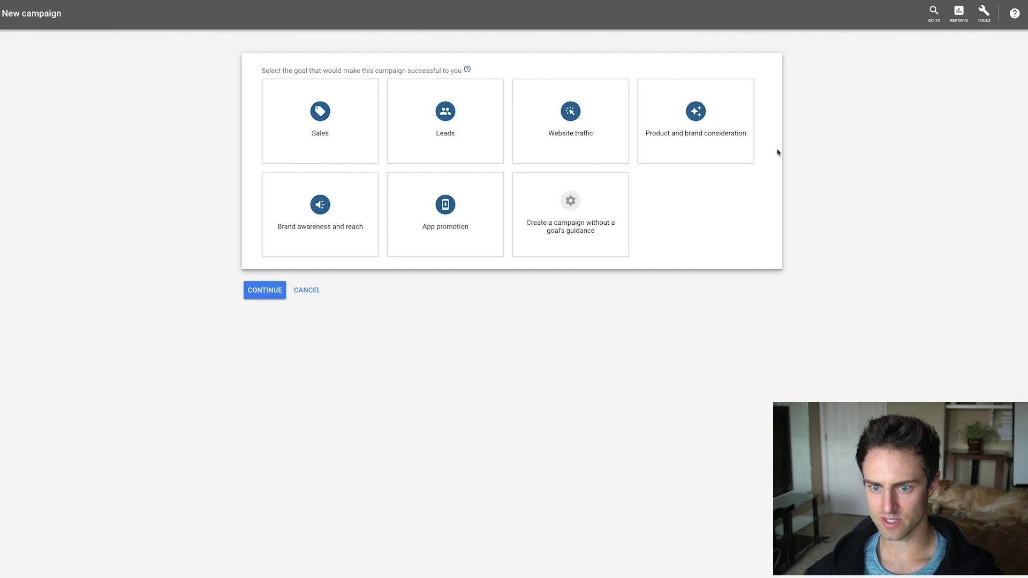
- Choose to create the campaign without a goal's guidance
mouse_move(736, 146)
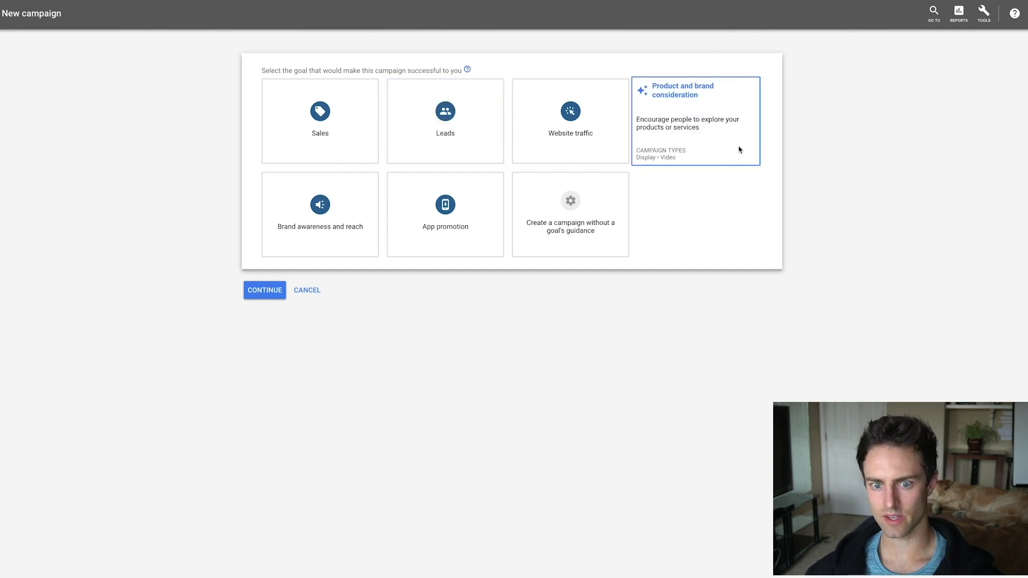
mouse_move(332, 104)
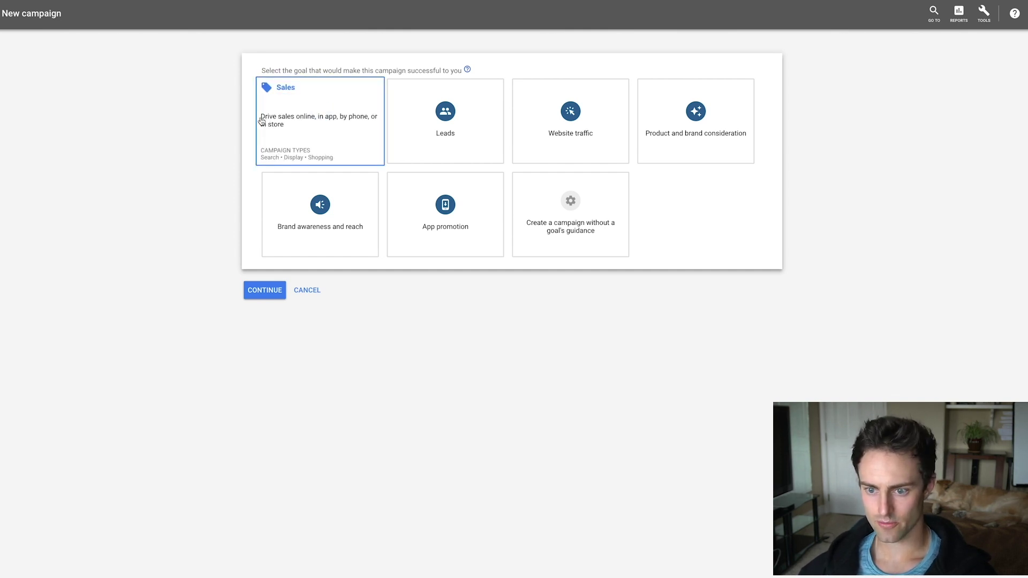
mouse_move(569, 213)
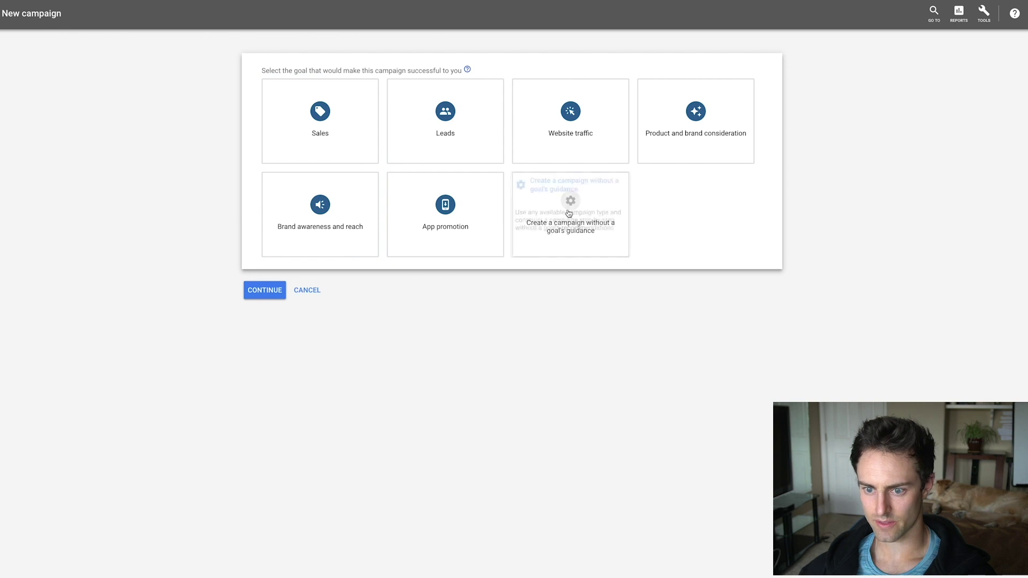
click(568, 213)
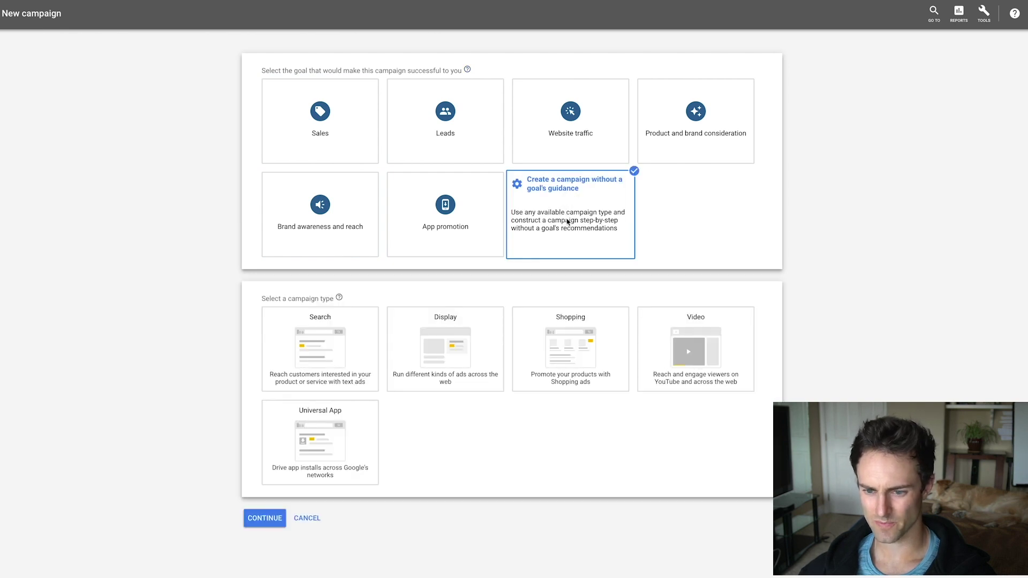
- Select Search as the campaign type and continue to the campaign settings
mouse_move(518, 346)
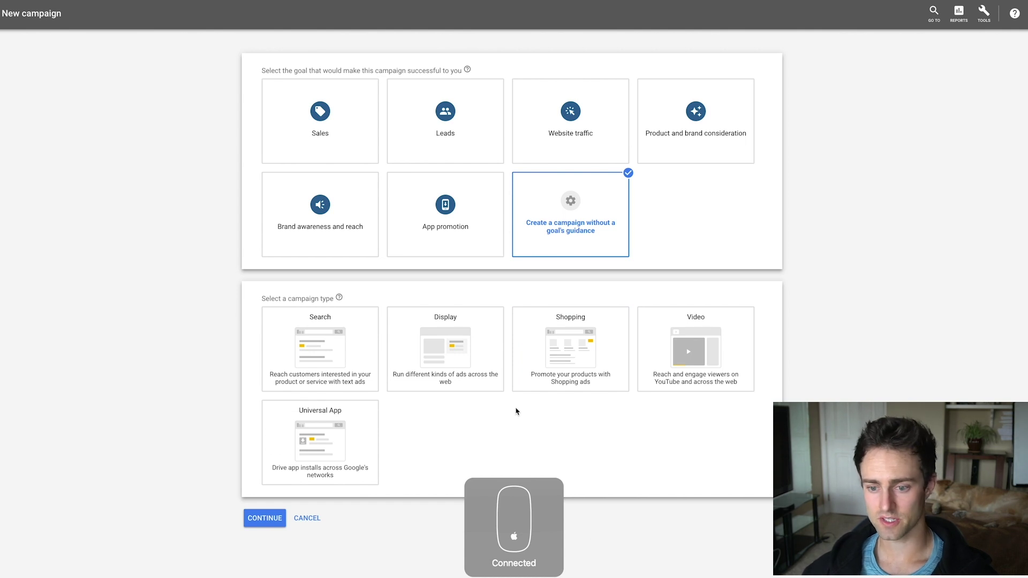
mouse_move(305, 430)
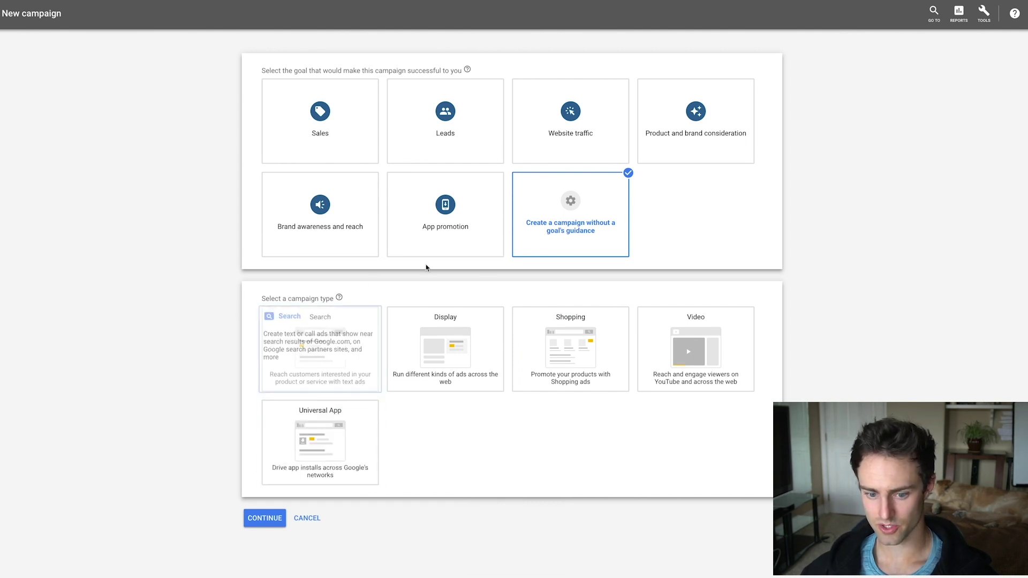
mouse_move(587, 351)
click(309, 353)
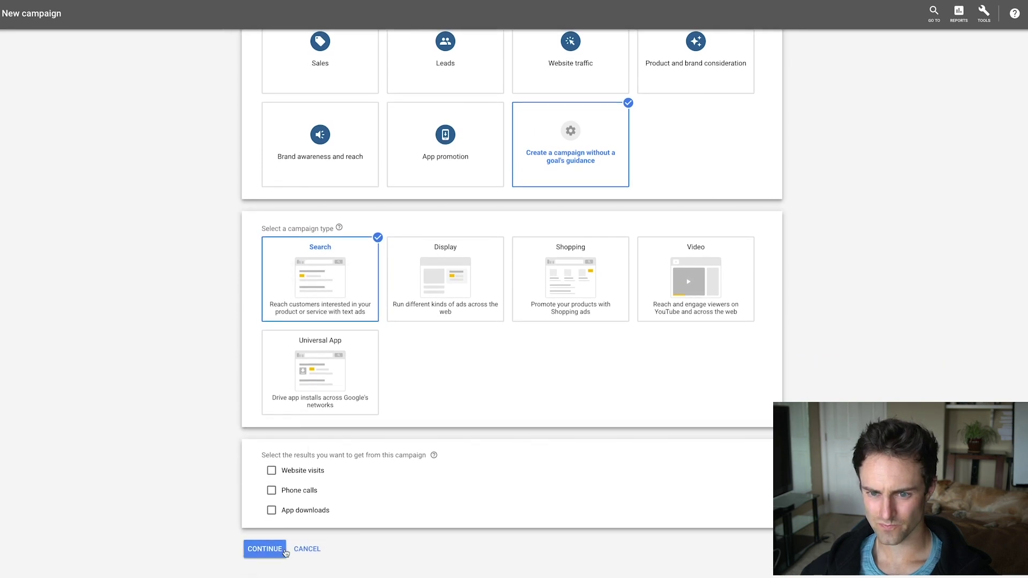
click(270, 542)
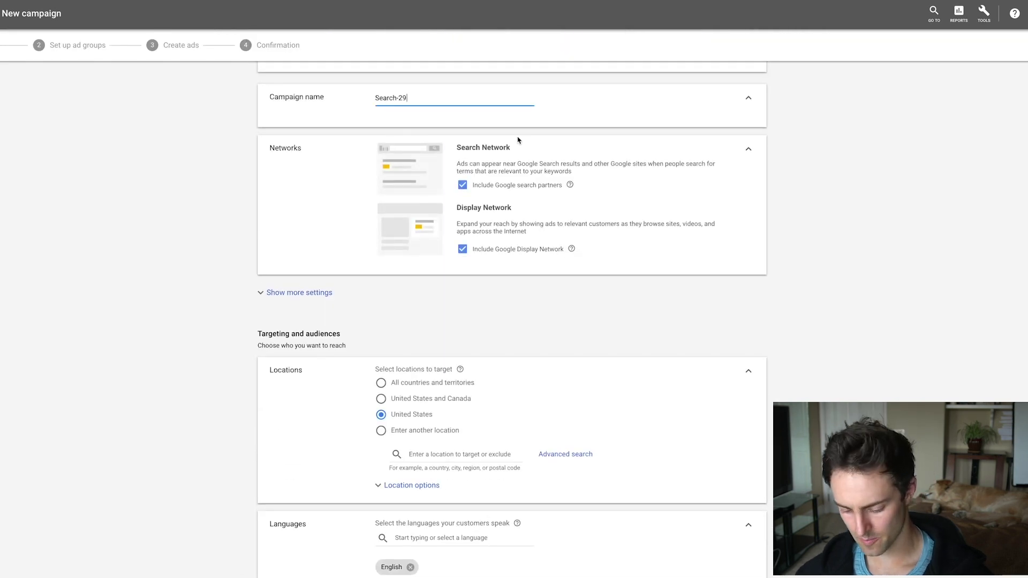
- Name the campaign "Test 1" and exclude the Google Display Network from its networks
double_click(388, 98)
triple_click(389, 98)
text(Test 1)
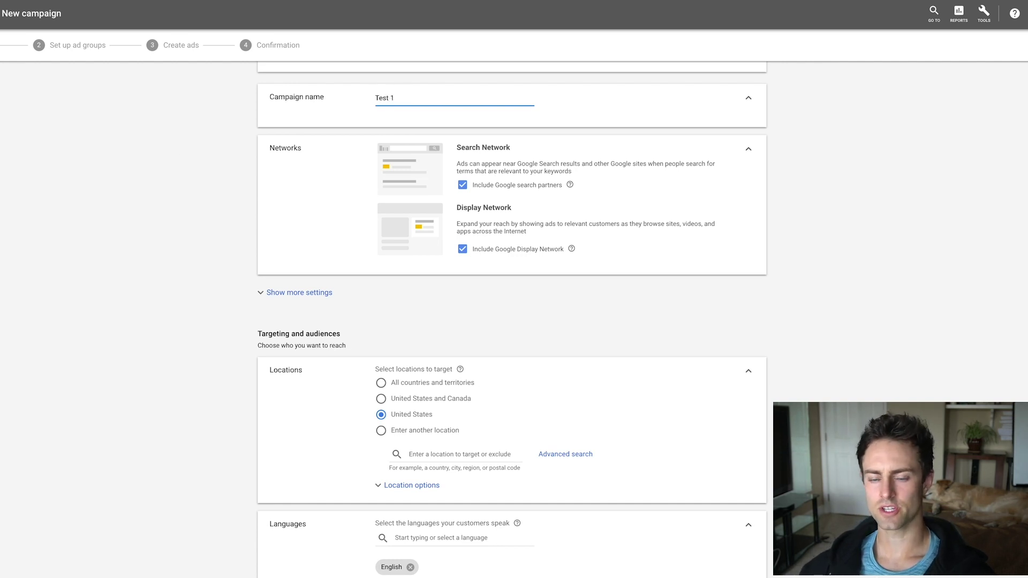
click(128, 168)
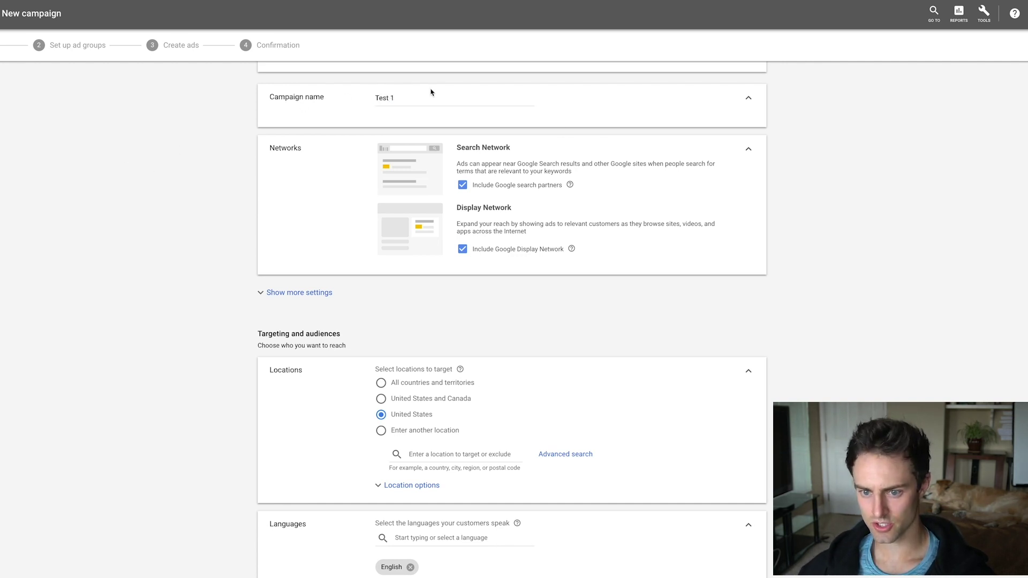
scroll(548, 190, down, 1)
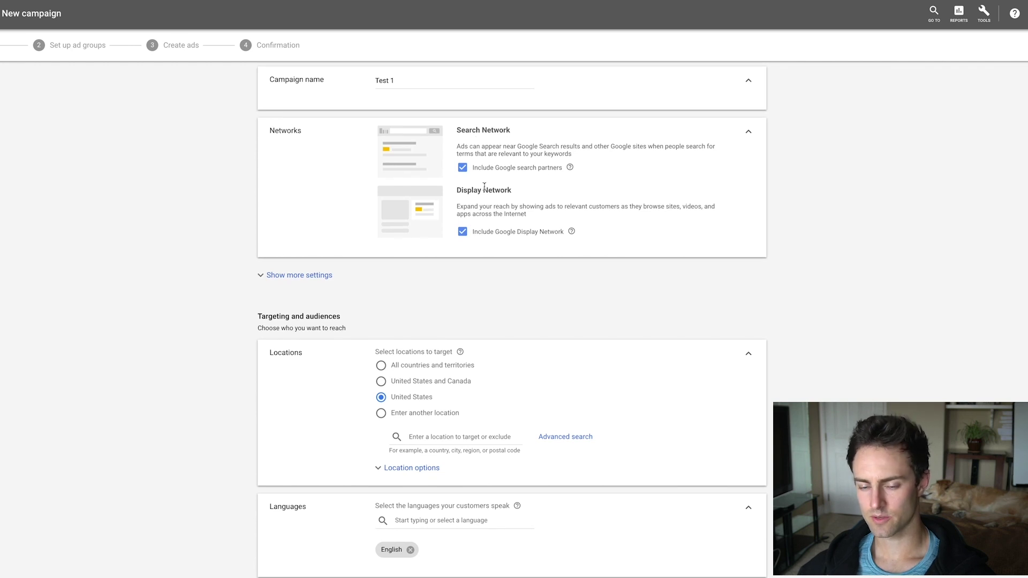
click(462, 231)
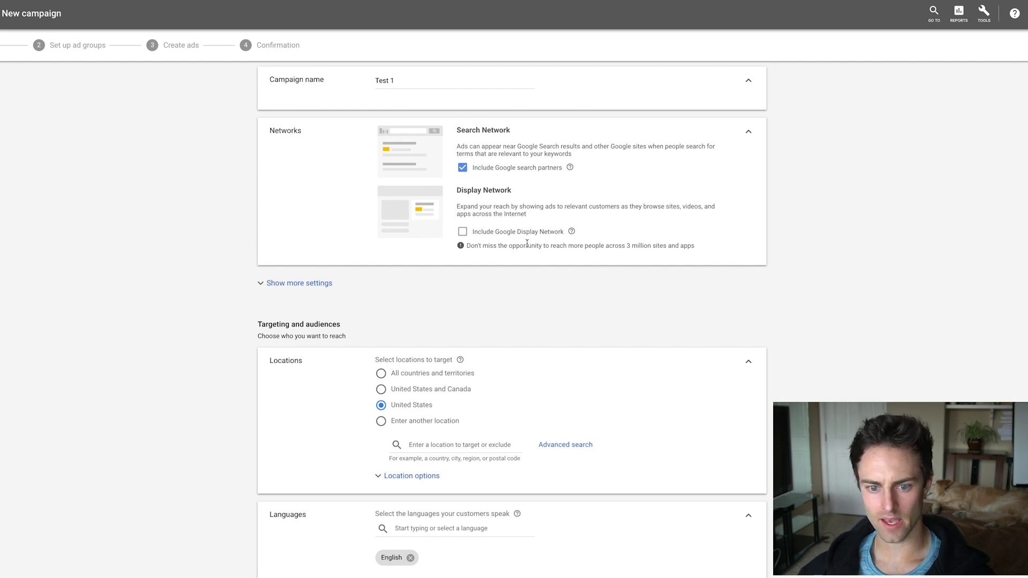
- Expand the location options, try targeting only people in your targeted locations, and restore the recommended target option
scroll(508, 225, down, 3)
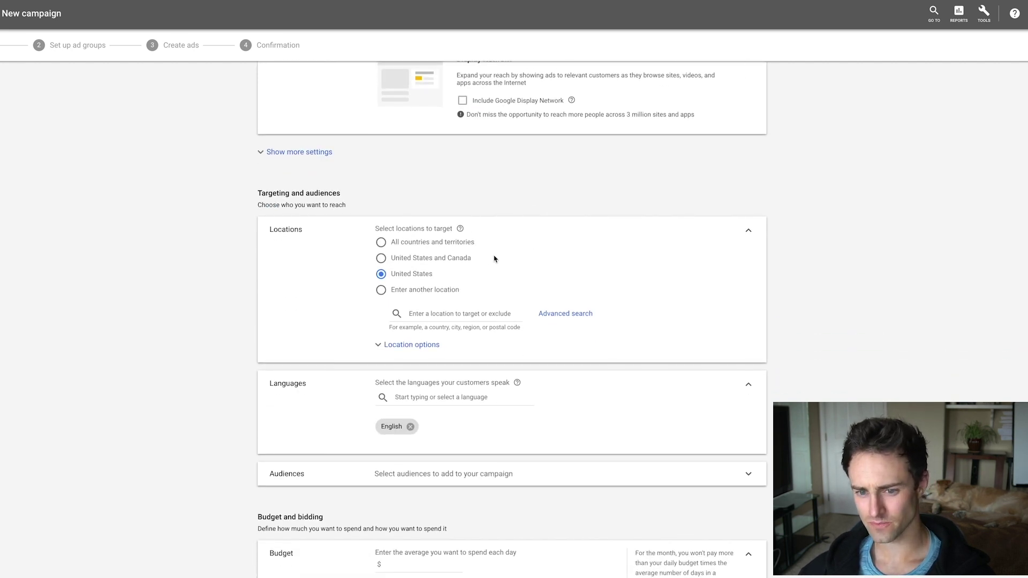
scroll(484, 321, down, 1)
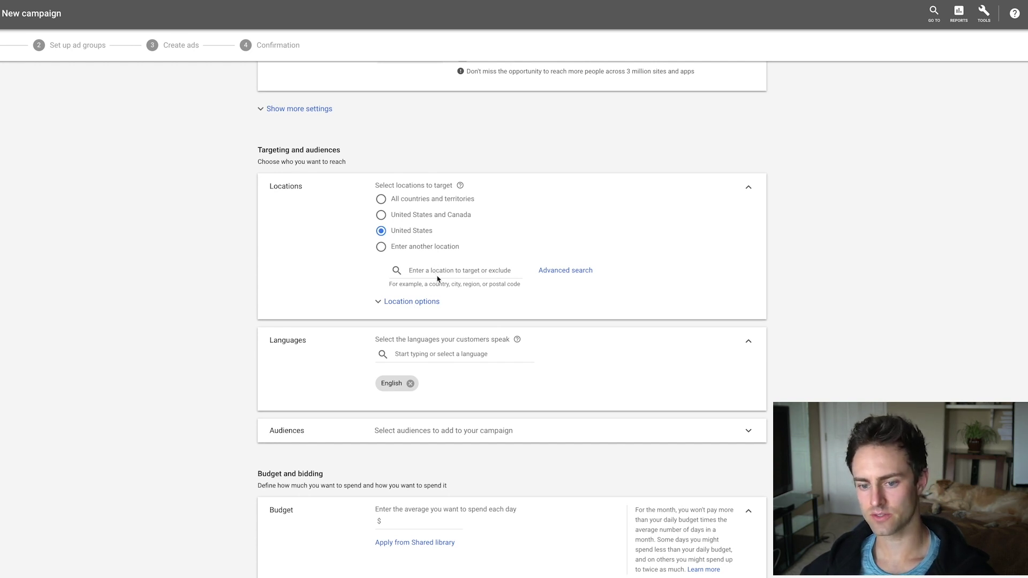
click(411, 300)
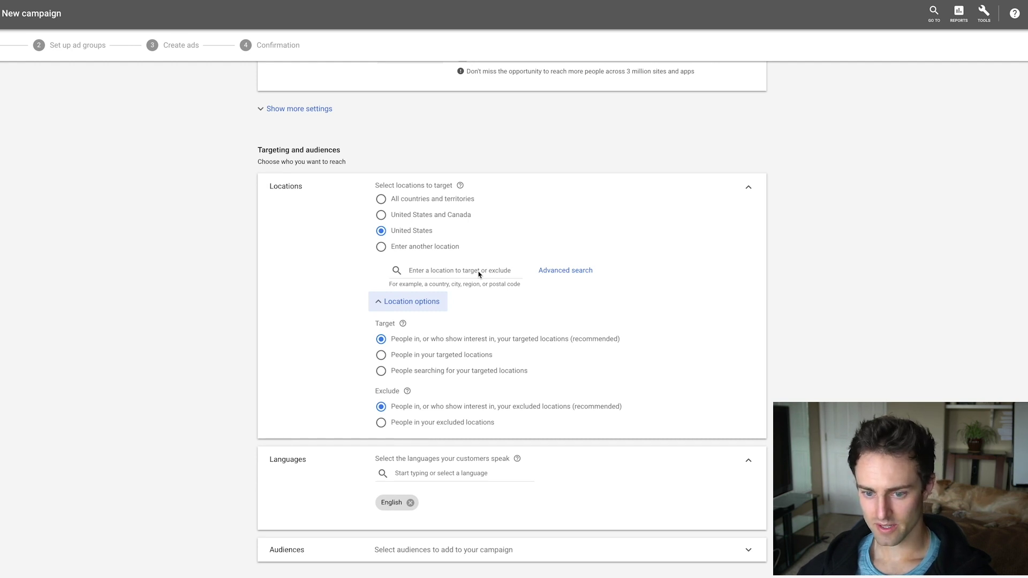
scroll(454, 364, down, 1)
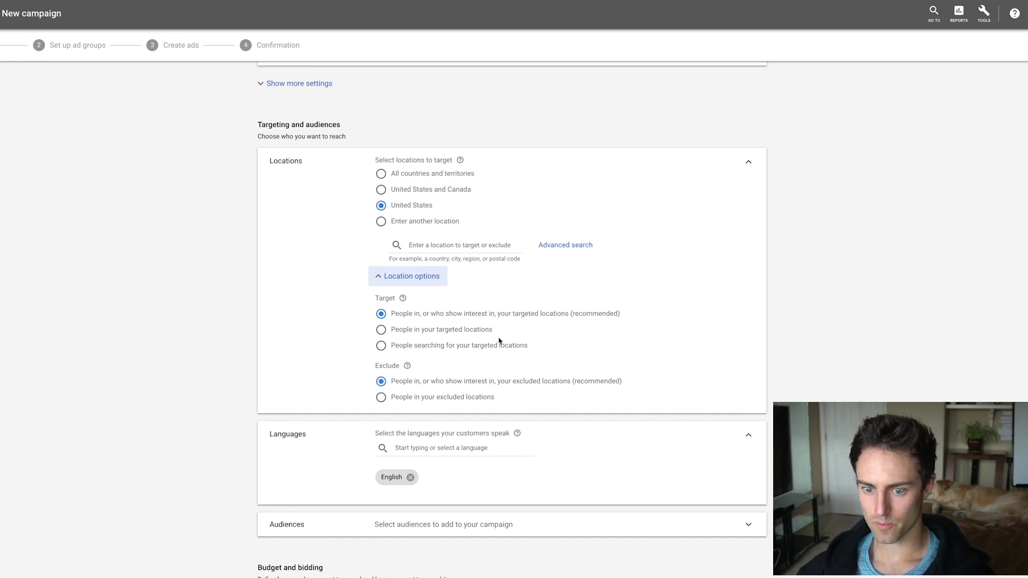
click(383, 331)
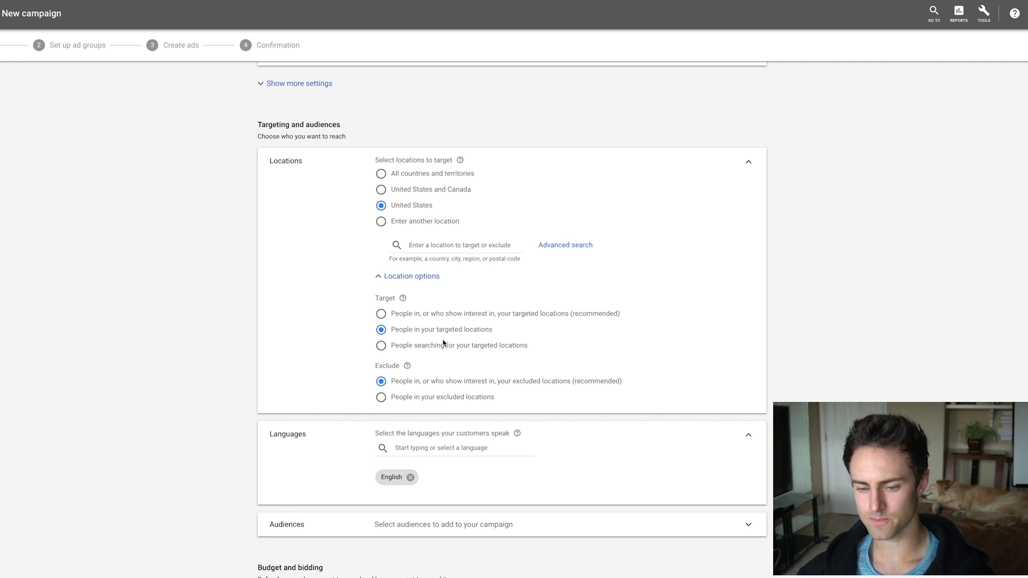
click(381, 315)
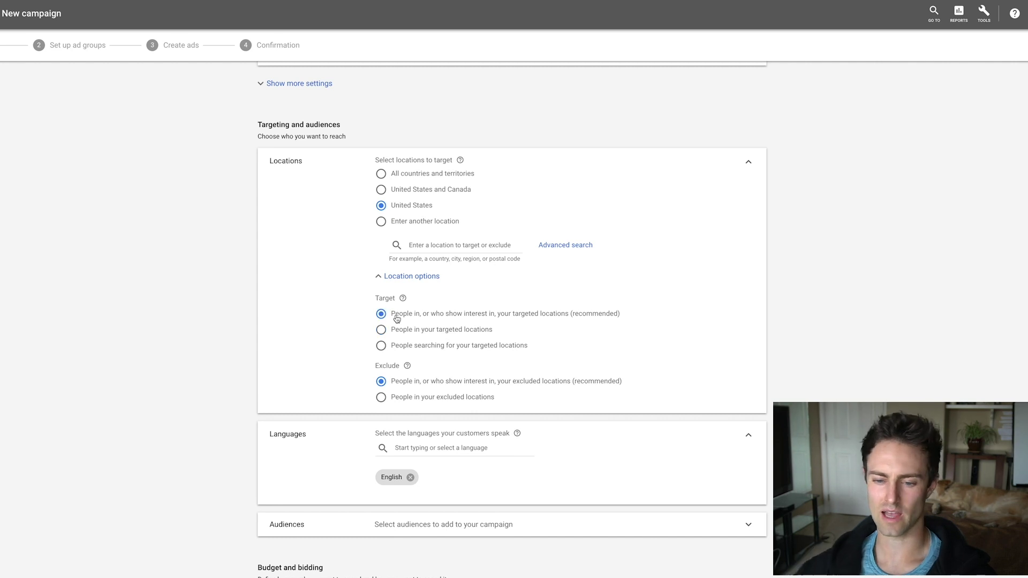
- Open the campaign's audience selection to look over the available audiences and targeting settings
scroll(450, 321, down, 5)
click(425, 226)
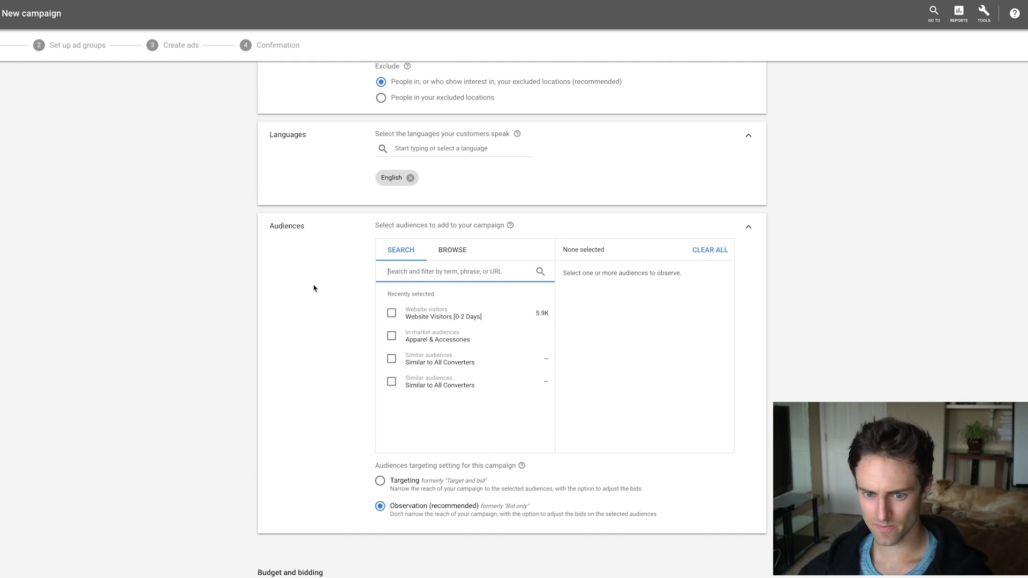
- Set the average daily budget to $50 and use the Standard delivery method
click(559, 327)
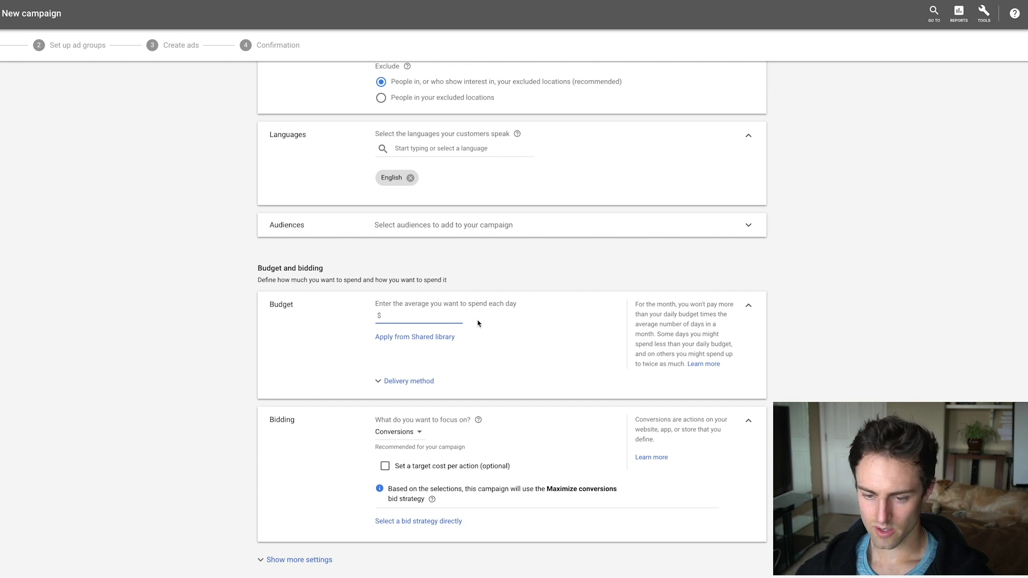
text(50)
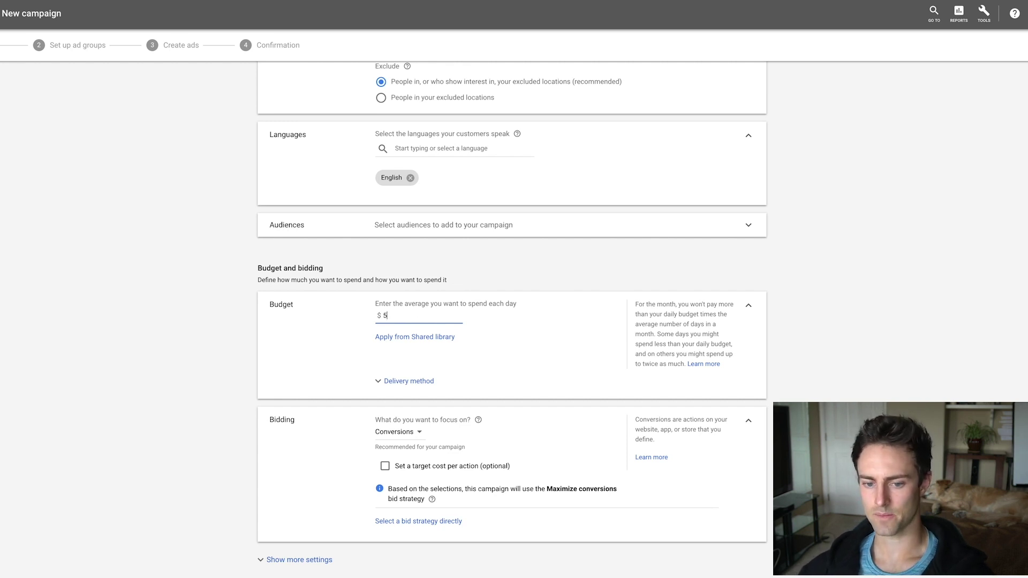
click(522, 345)
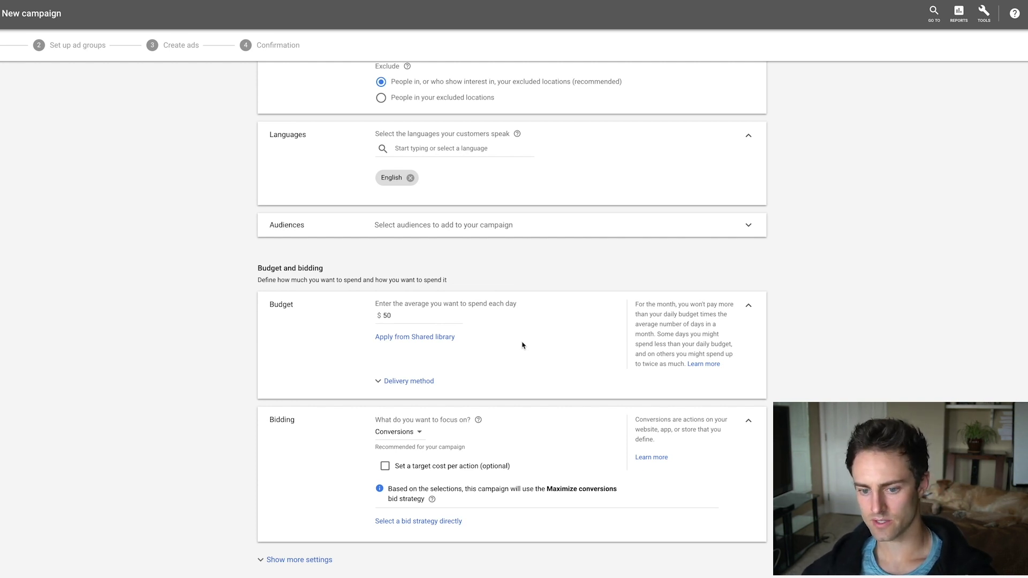
click(380, 381)
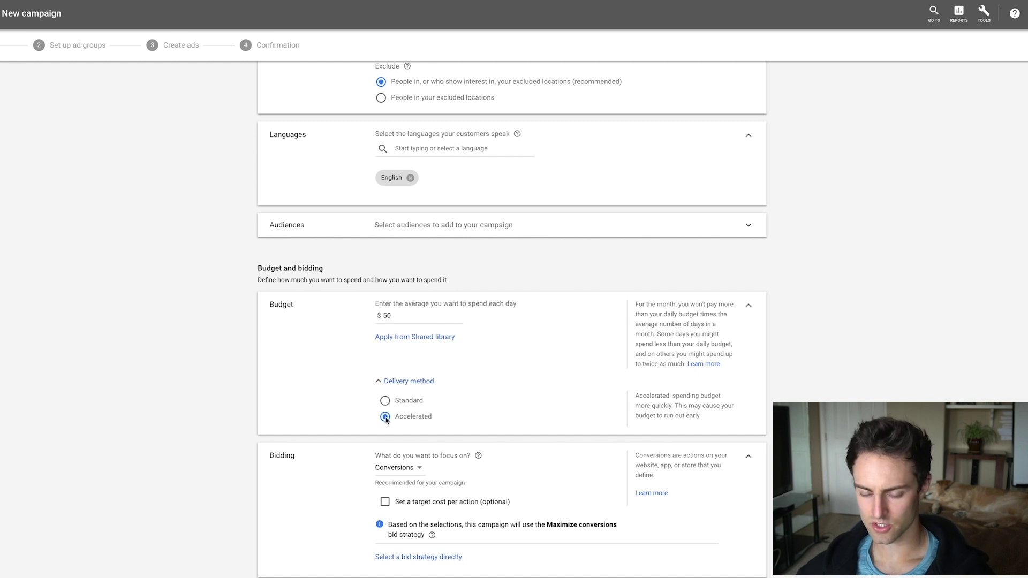
click(385, 400)
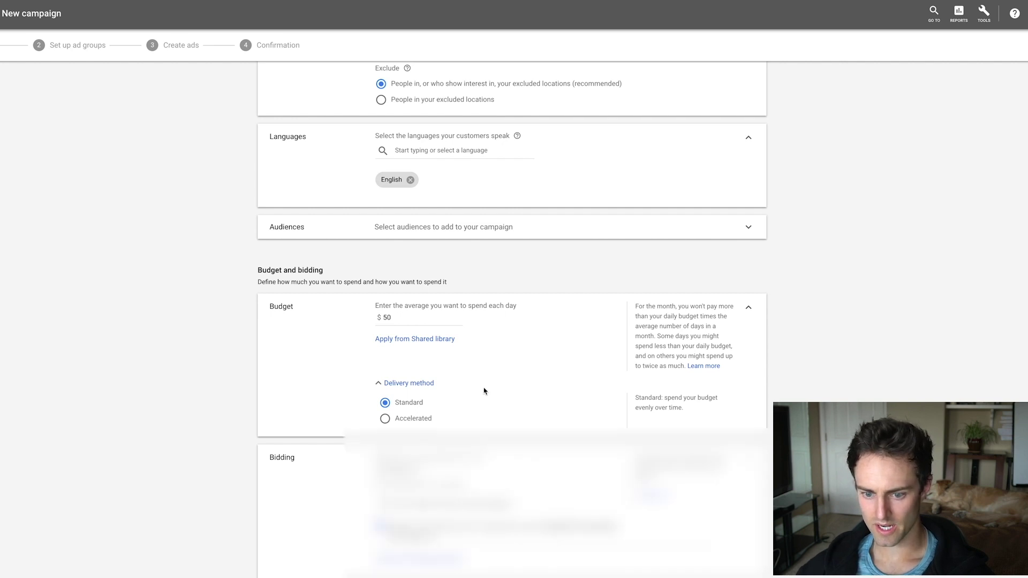
- Set the bid strategy directly to Manual CPC and turn off Enhanced CPC
scroll(484, 391, down, 2)
scroll(471, 383, down, 1)
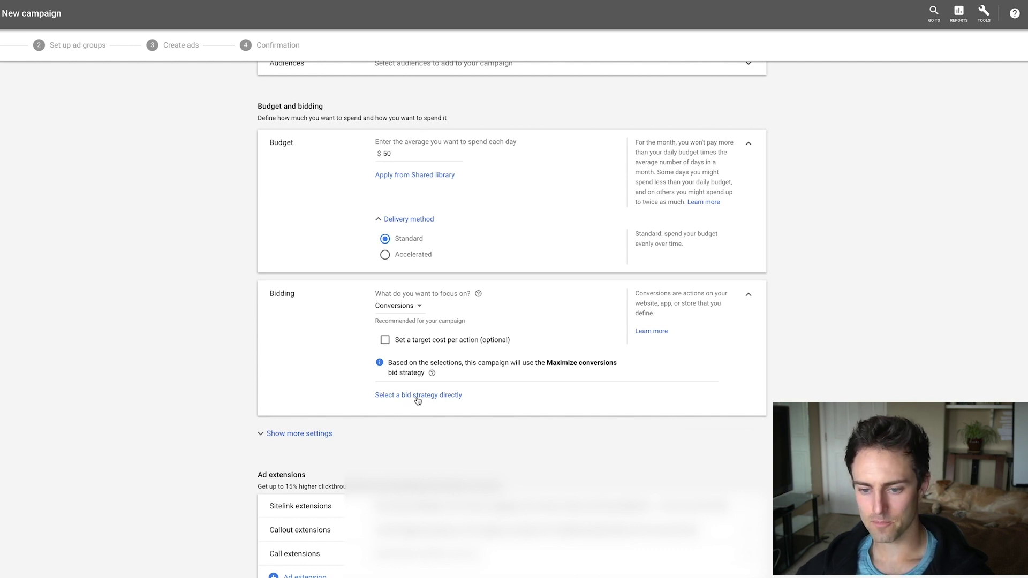
click(417, 401)
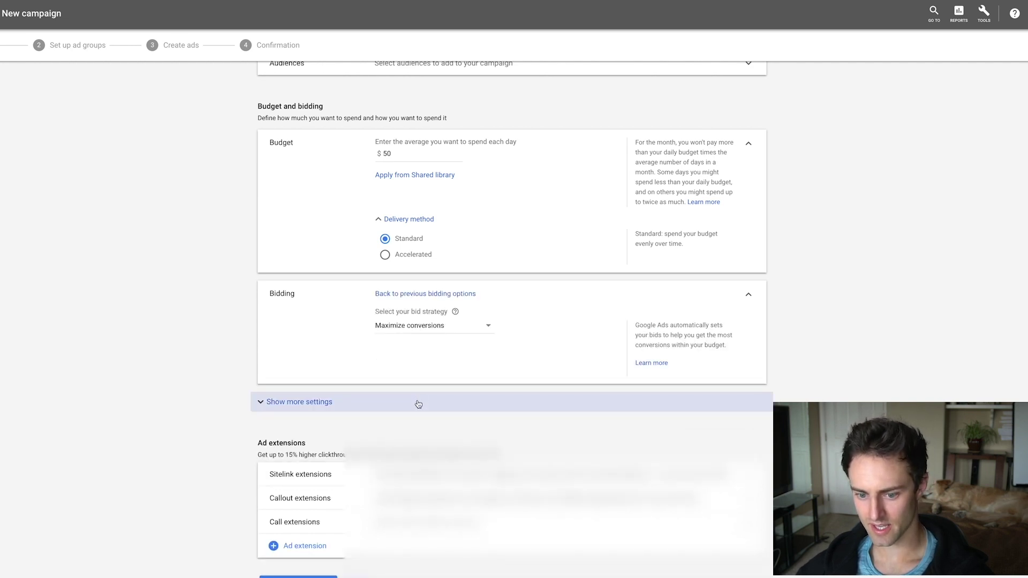
click(471, 330)
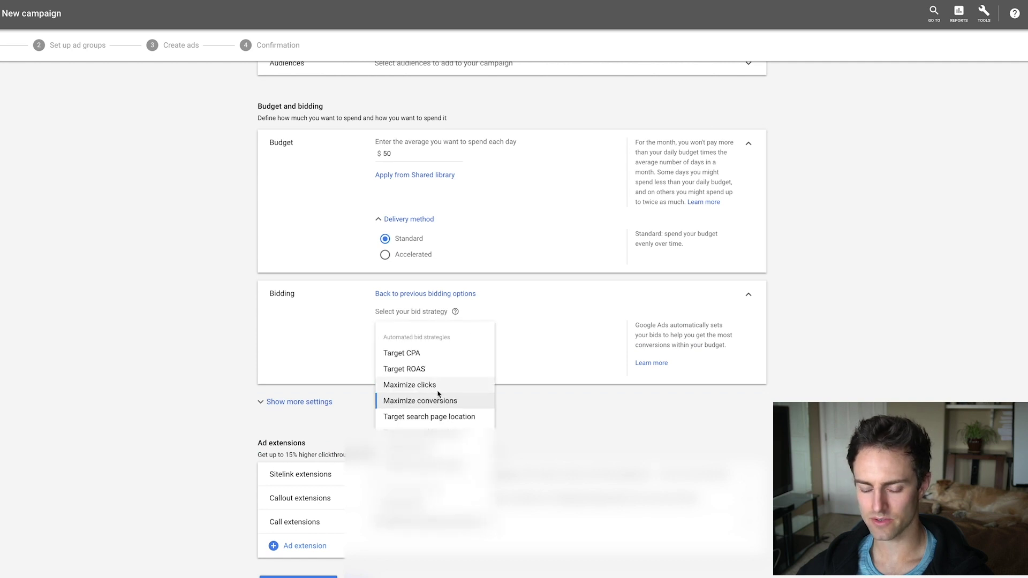
click(404, 506)
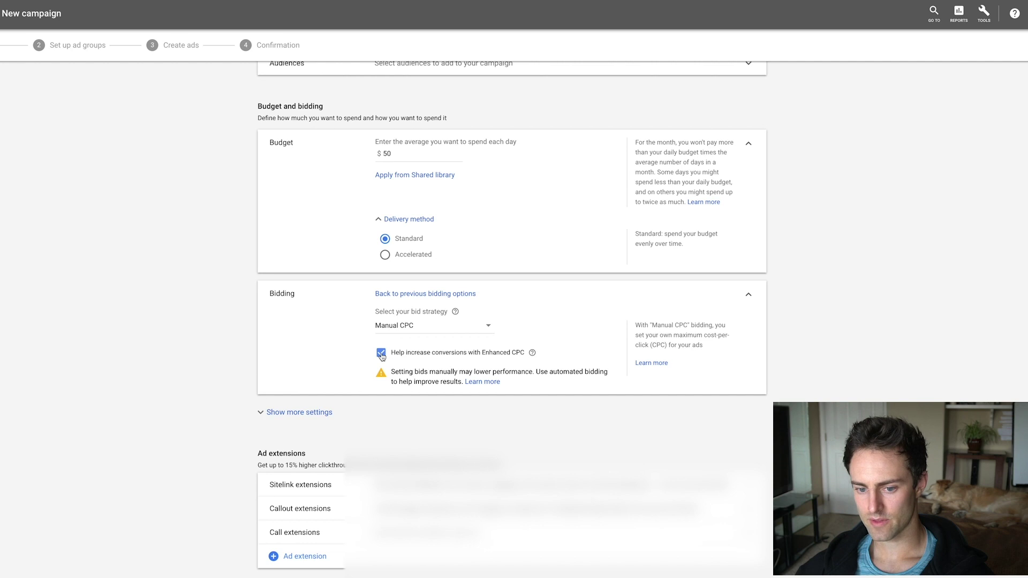
click(382, 354)
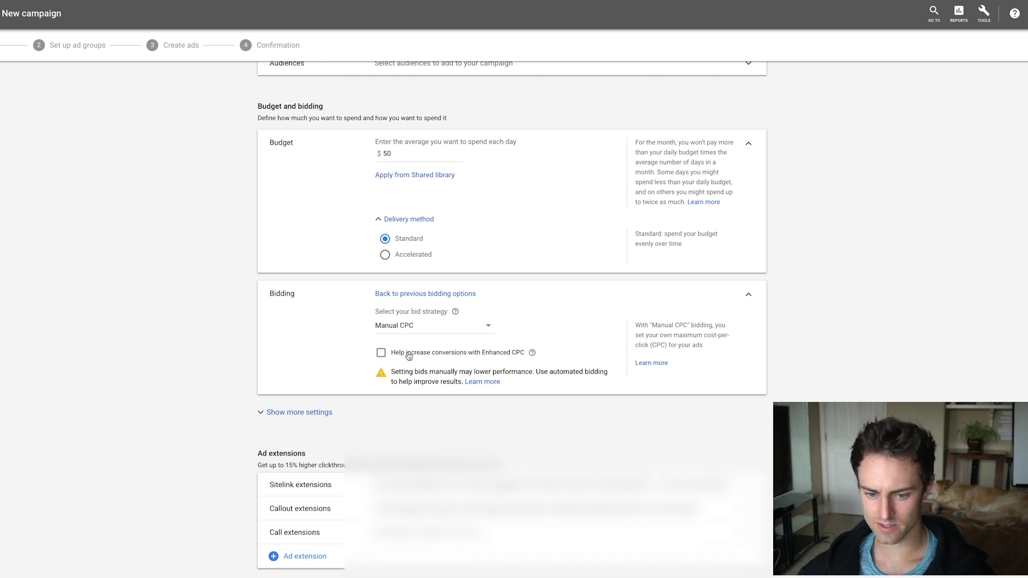
scroll(408, 356, down, 1)
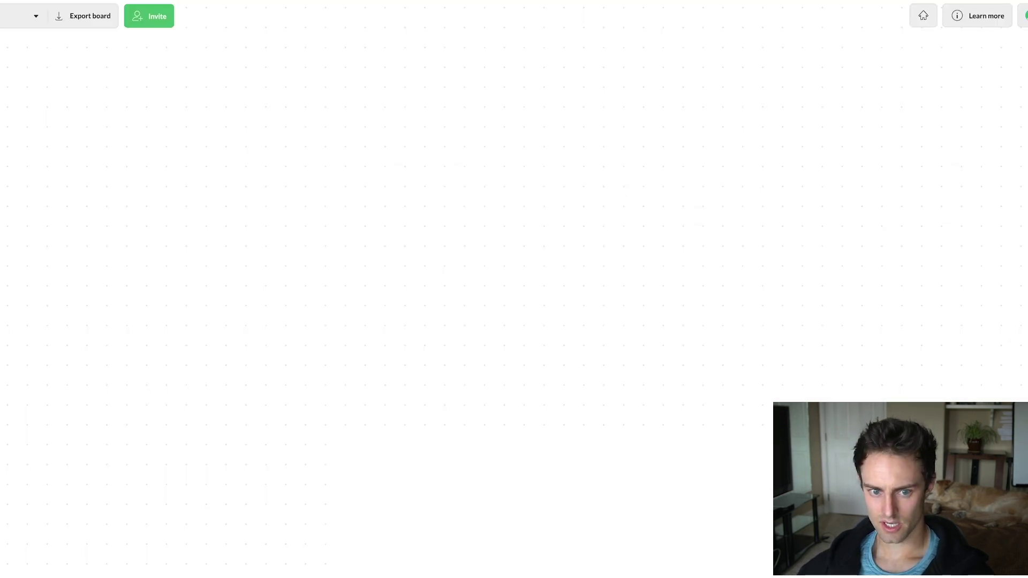
- Switch to the online whiteboard and sketch two stacked boxes with a long, narrow rectangle above them
mouse_move(130, 132)
mouse_down()
mouse_move(129, 209)
mouse_move(252, 204)
mouse_move(272, 138)
mouse_move(136, 130)
mouse_up()
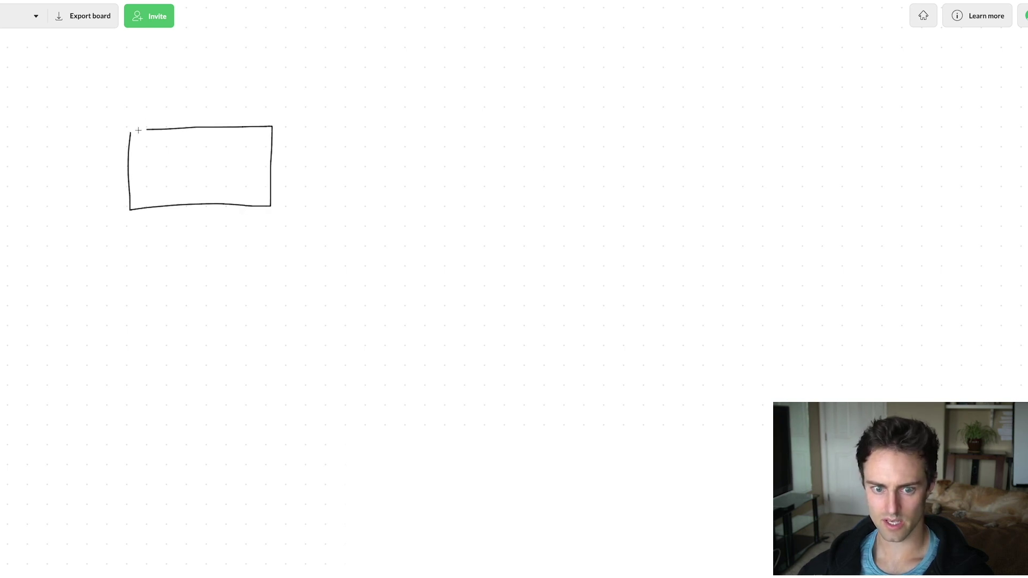
mouse_move(131, 238)
mouse_down()
mouse_move(125, 310)
mouse_move(279, 292)
mouse_move(185, 232)
mouse_move(144, 235)
mouse_up()
mouse_move(127, 80)
mouse_down()
mouse_move(163, 98)
mouse_move(313, 94)
mouse_move(354, 72)
mouse_move(129, 68)
mouse_up()
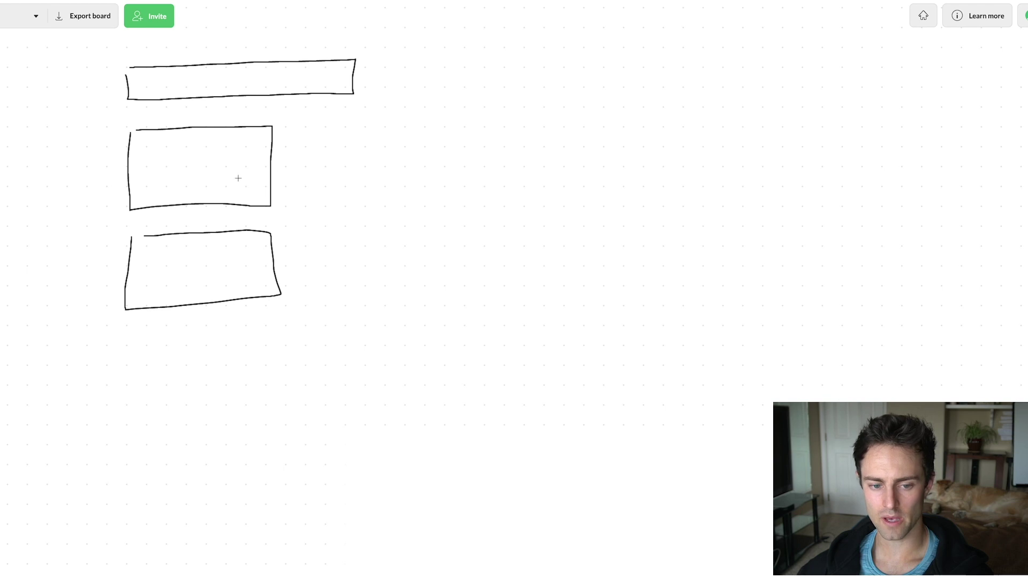
- Mark the two boxes with arrows and circled numbers 1 and 2, and draw a third box below with an arrow and circled 3
drag(51, 176, 77, 183)
drag(44, 271, 77, 276)
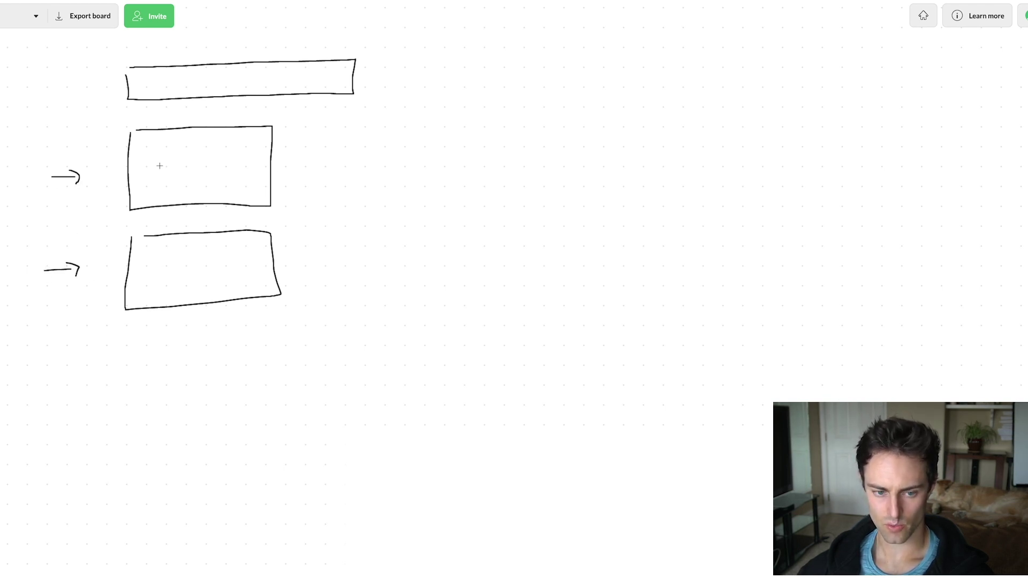
drag(25, 168, 26, 182)
mouse_move(19, 266)
mouse_down()
mouse_move(26, 270)
mouse_move(16, 289)
mouse_move(28, 261)
mouse_up()
mouse_move(16, 355)
mouse_down()
mouse_move(28, 360)
mouse_move(21, 373)
mouse_move(30, 355)
mouse_move(80, 370)
mouse_move(72, 375)
mouse_move(125, 406)
mouse_move(290, 342)
mouse_move(130, 348)
mouse_up()
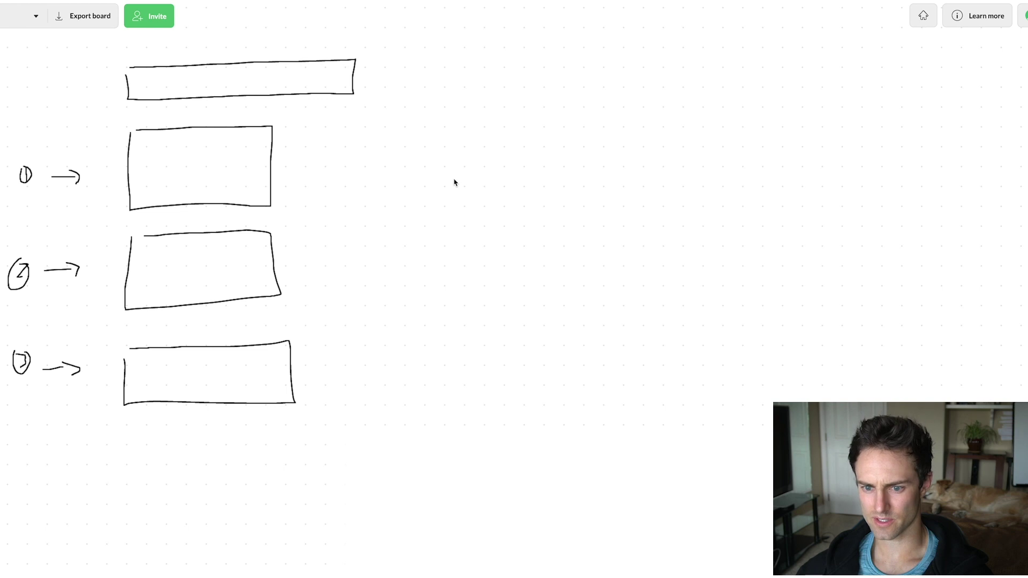
- Write "Q + B" beside the numbered boxes and draw a square around the B
drag(447, 157, 444, 159)
drag(454, 200, 465, 219)
mouse_move(489, 183)
mouse_down()
mouse_move(489, 196)
mouse_move(519, 184)
mouse_move(545, 209)
mouse_move(537, 212)
mouse_up()
mouse_move(515, 171)
mouse_down()
mouse_move(535, 228)
mouse_move(534, 168)
mouse_up()
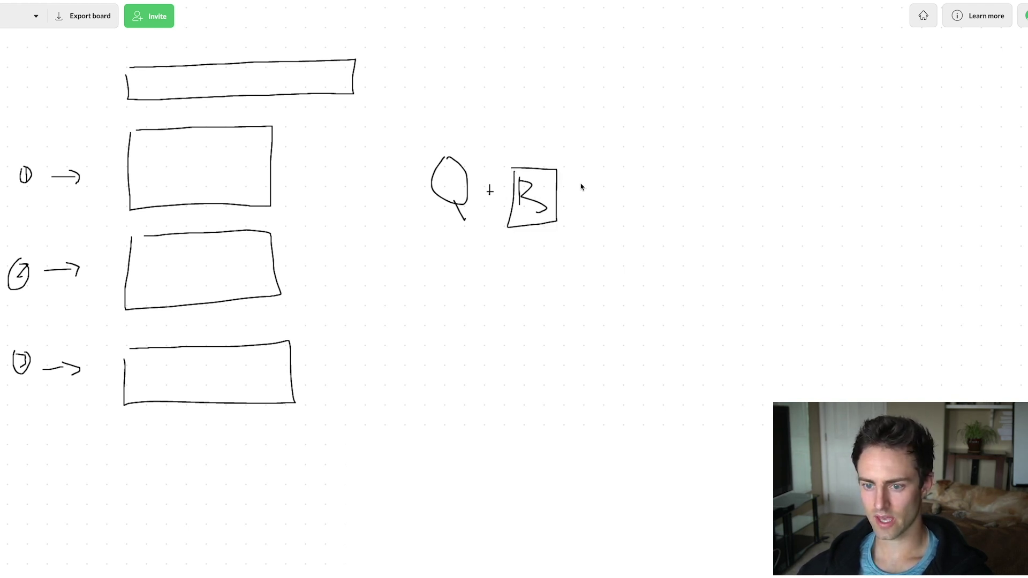
- Draw up arrows beside the boxed B and the lower boxes, a circled plus beside the first box, and a bent arrow from the long rectangle
mouse_move(577, 183)
mouse_down()
mouse_move(580, 214)
mouse_move(567, 189)
mouse_move(586, 188)
mouse_up()
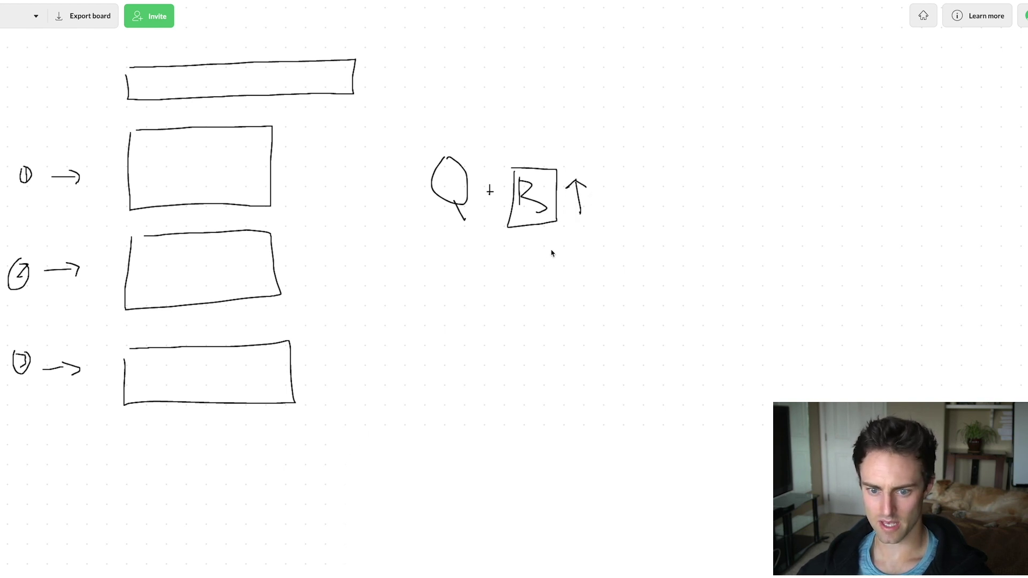
mouse_move(342, 377)
mouse_down()
mouse_move(342, 271)
mouse_move(360, 276)
mouse_up()
mouse_move(306, 183)
mouse_down()
mouse_move(306, 192)
mouse_move(324, 190)
mouse_move(306, 180)
mouse_up()
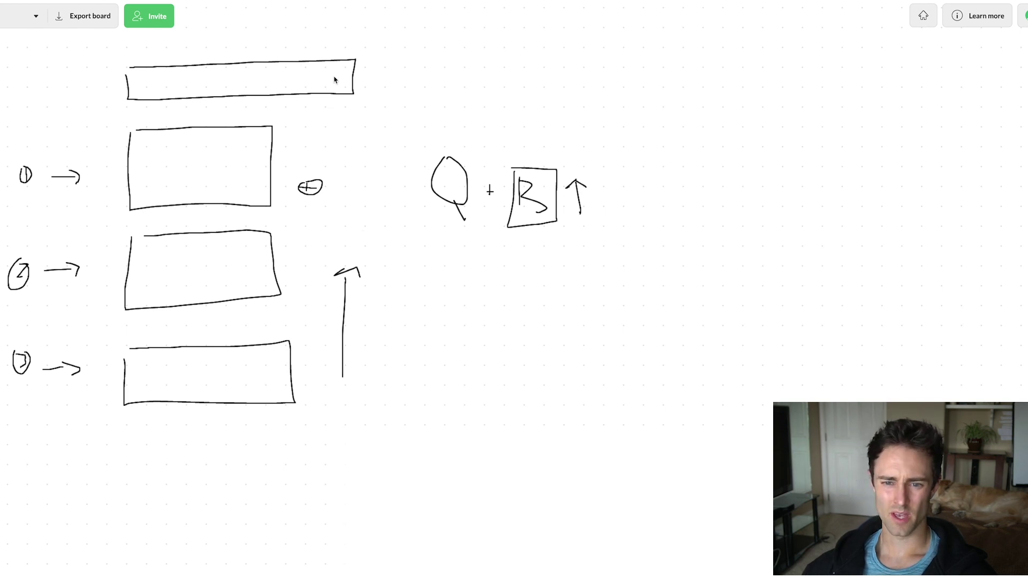
mouse_move(338, 78)
mouse_down()
mouse_move(345, 113)
mouse_move(333, 119)
mouse_move(344, 121)
mouse_up()
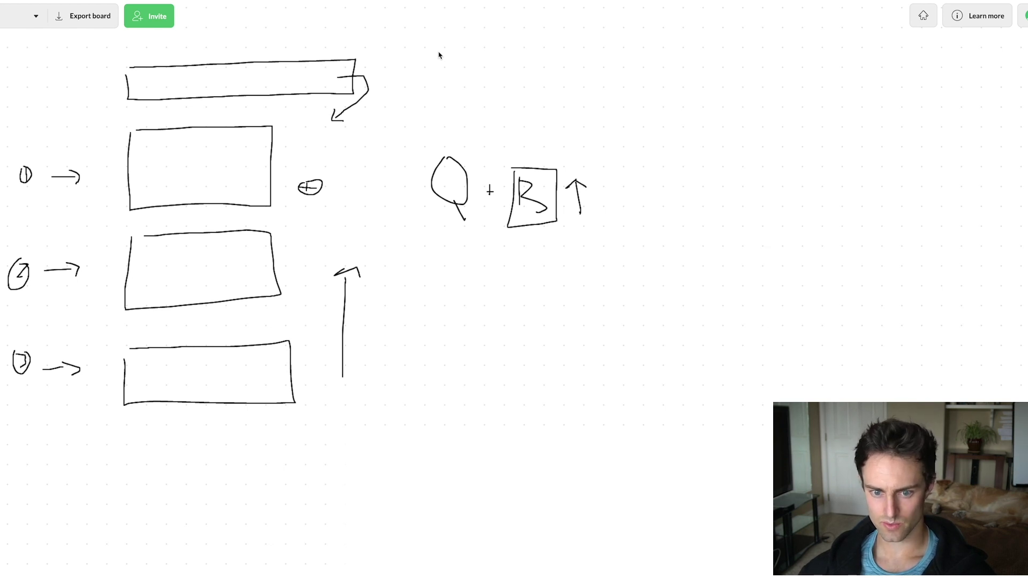
- Point an arrow at the second box labelled "K" and another at the third box labelled "Whey"
mouse_move(267, 259)
mouse_down()
mouse_move(313, 257)
mouse_move(266, 258)
mouse_move(261, 268)
mouse_up()
mouse_move(318, 256)
mouse_down()
mouse_move(319, 246)
mouse_move(322, 265)
mouse_move(334, 250)
mouse_move(324, 256)
mouse_up()
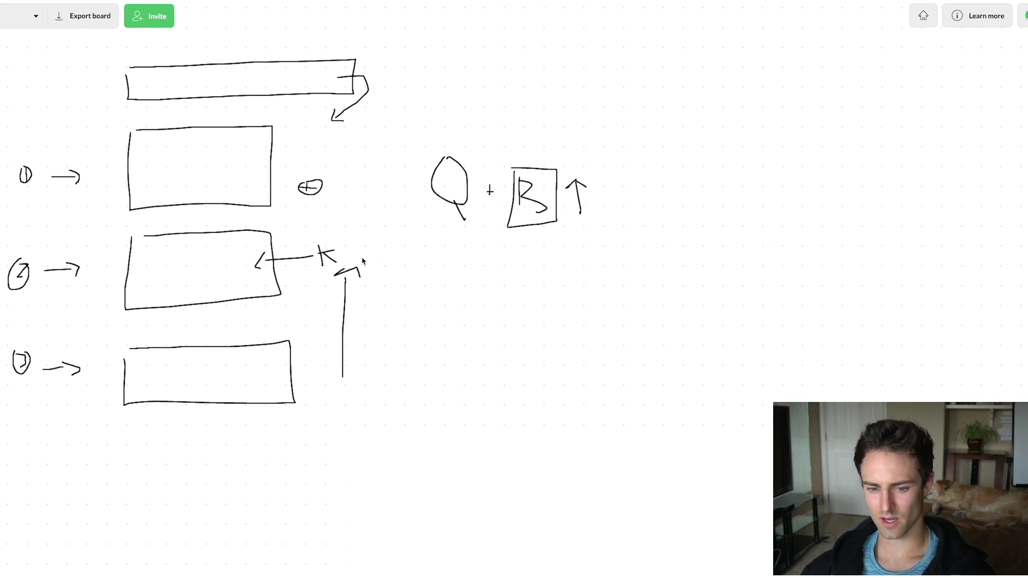
mouse_move(279, 385)
mouse_down()
mouse_move(326, 378)
mouse_move(285, 389)
mouse_up()
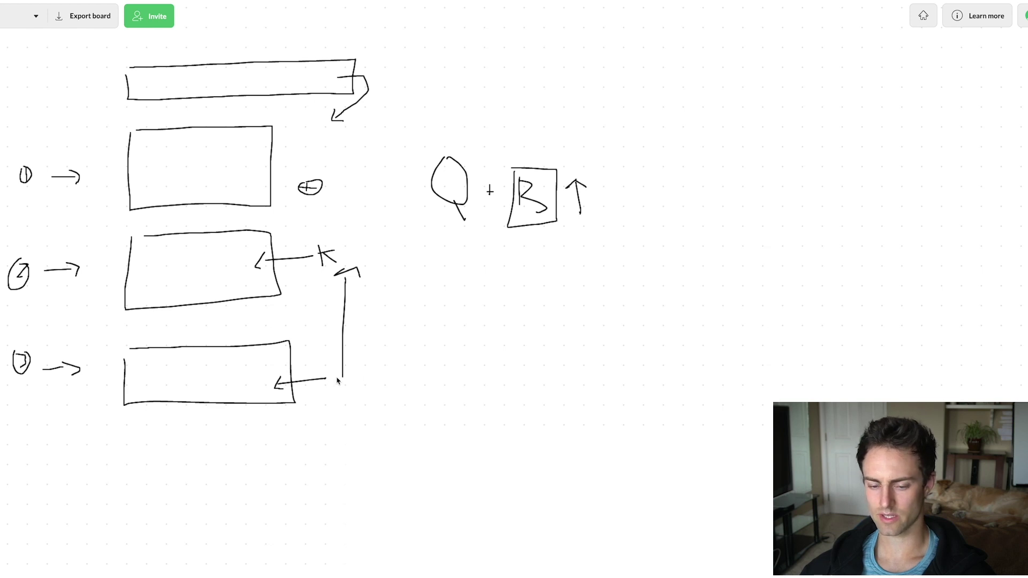
mouse_move(334, 382)
mouse_down()
mouse_move(384, 391)
mouse_move(381, 402)
mouse_up()
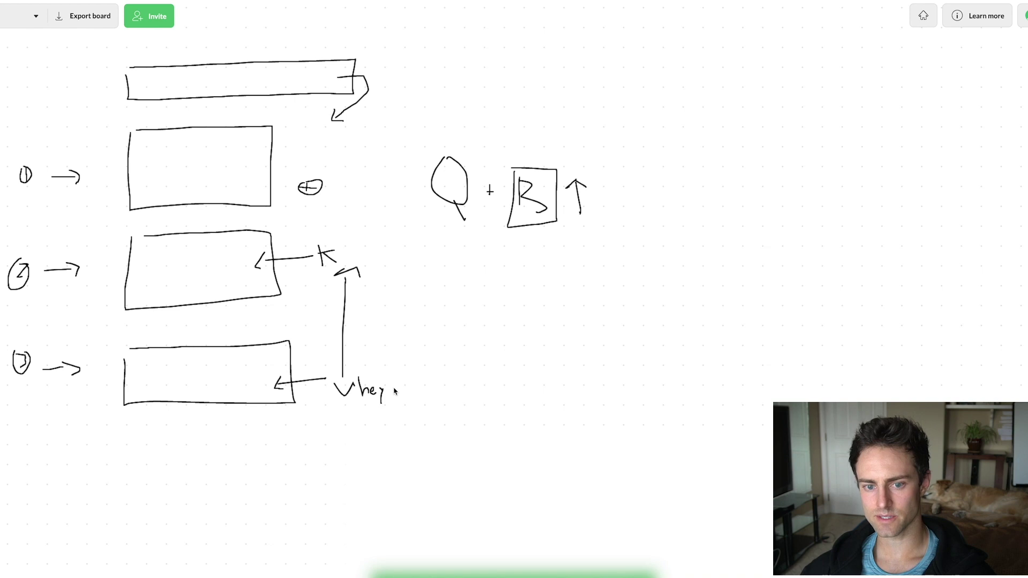
- Draw an arrow into the first box, a line inside the long rectangle, and another left-pointing arrow beside the first box
mouse_move(259, 158)
mouse_down()
mouse_move(279, 157)
mouse_move(250, 160)
mouse_move(265, 170)
mouse_move(301, 157)
mouse_up()
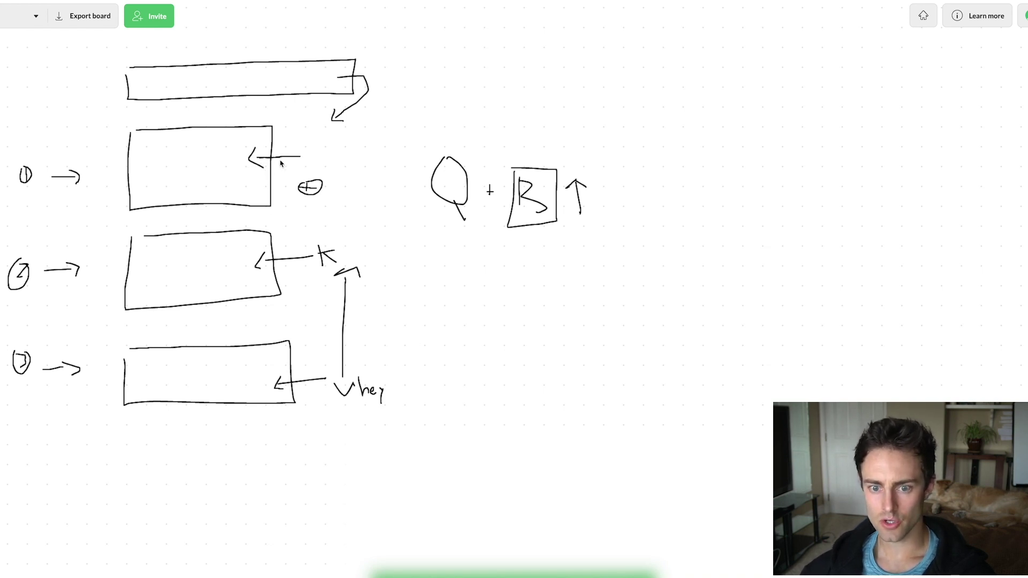
drag(176, 85, 283, 84)
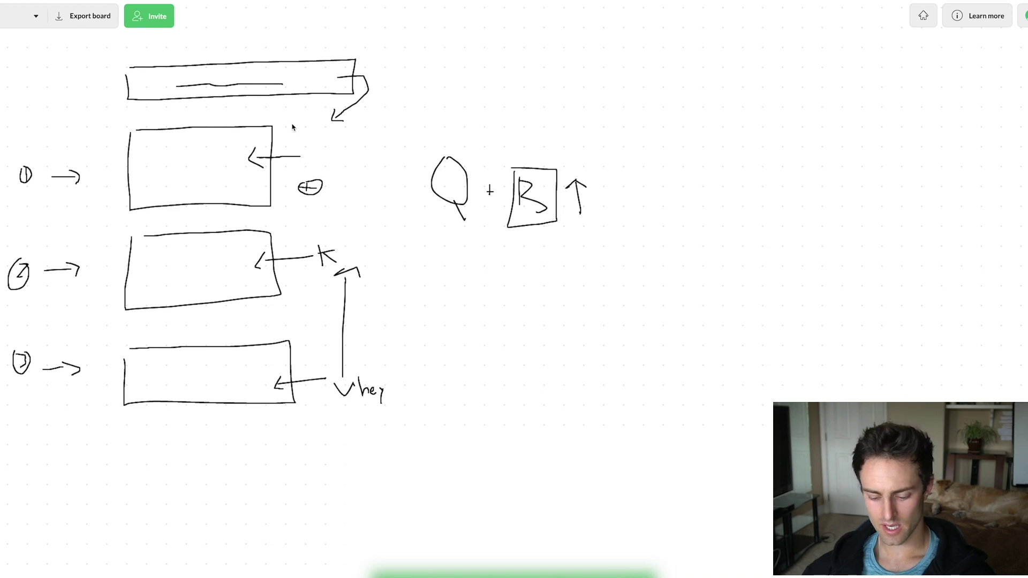
drag(376, 136, 332, 145)
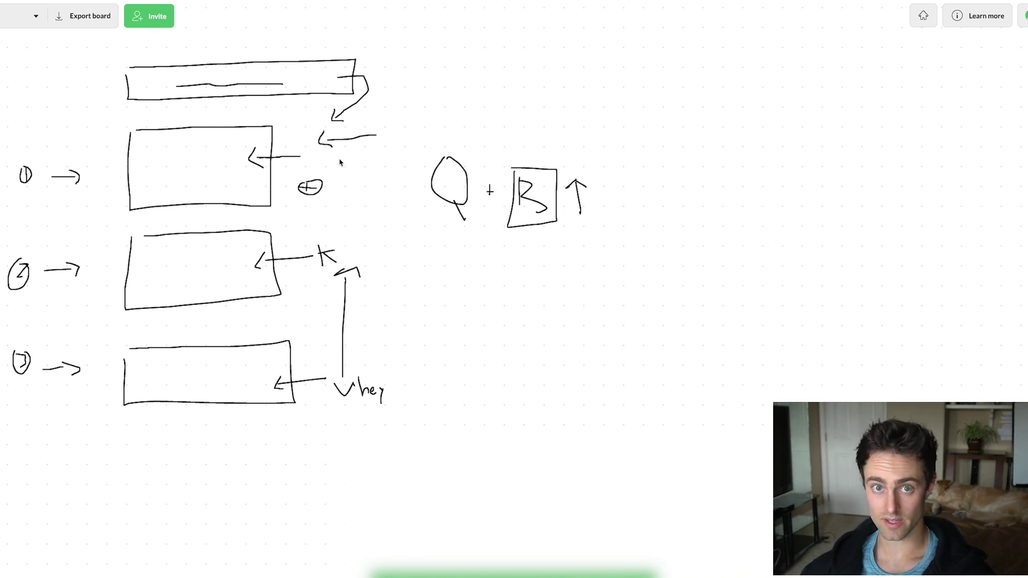
- Fill the first box with short dashes as ad text, and add small arrows marking the lines in it and in the long rectangle
drag(149, 153, 225, 150)
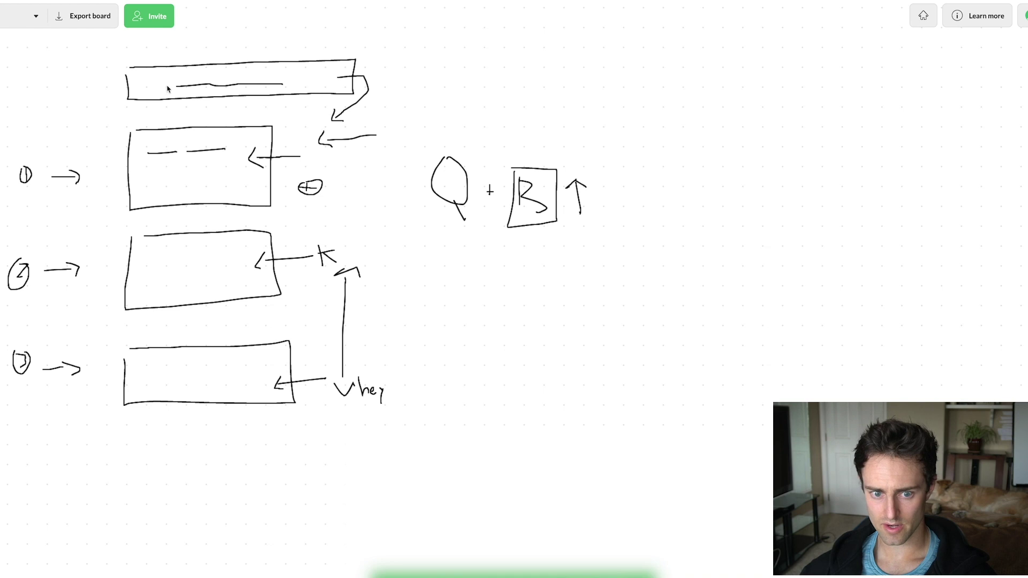
drag(154, 85, 173, 91)
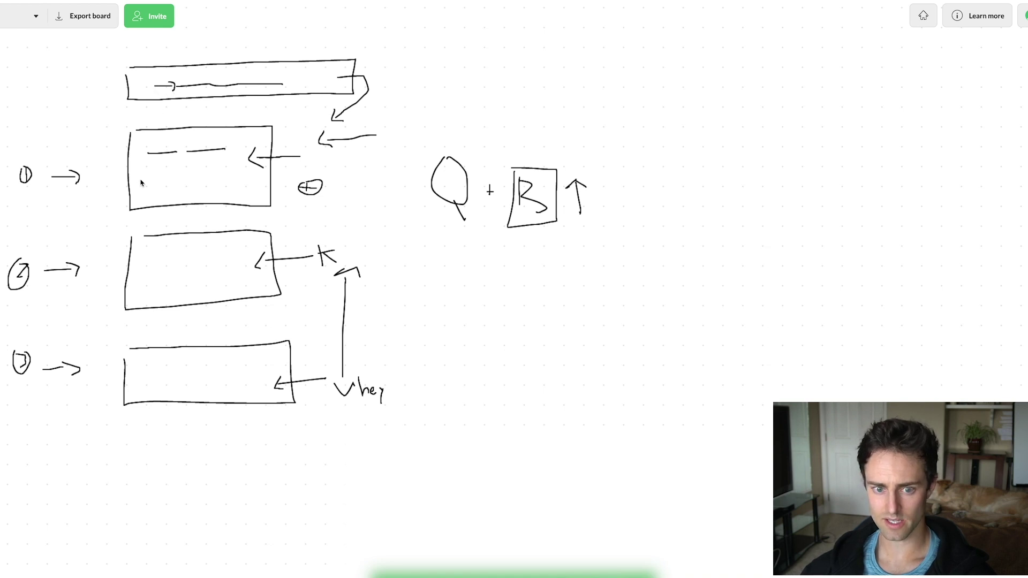
mouse_move(139, 184)
mouse_down()
mouse_move(213, 181)
mouse_move(161, 195)
mouse_up()
drag(168, 196, 174, 195)
mouse_move(140, 144)
mouse_down()
mouse_move(156, 143)
mouse_move(177, 167)
mouse_move(199, 167)
mouse_up()
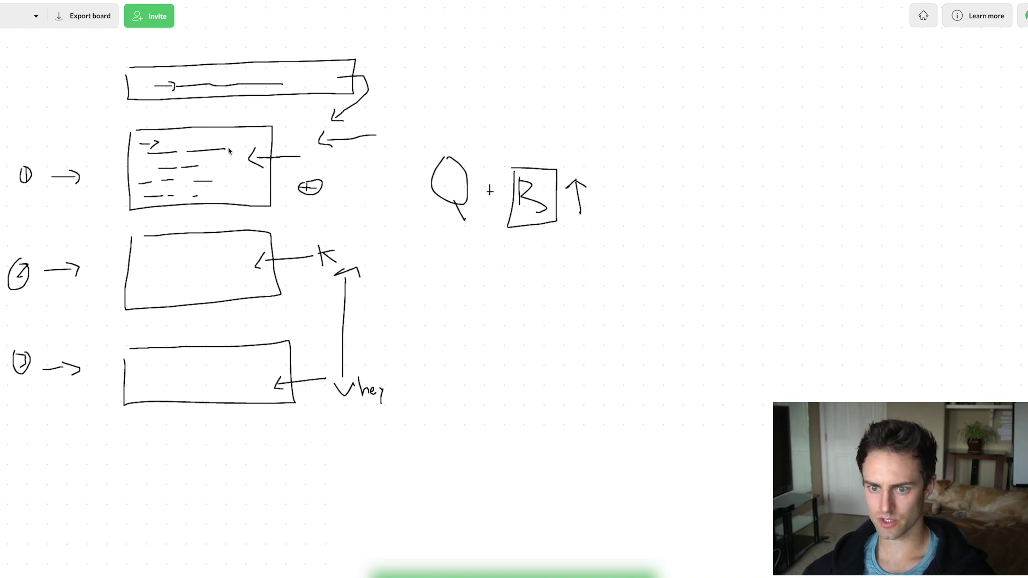
- Draw a long arrow out of the first box to a boxed score of "10/10"
drag(269, 147, 375, 143)
mouse_move(436, 114)
mouse_down()
mouse_move(445, 124)
mouse_move(469, 101)
mouse_move(471, 114)
mouse_up()
mouse_move(482, 104)
mouse_down()
mouse_move(458, 123)
mouse_move(456, 95)
mouse_up()
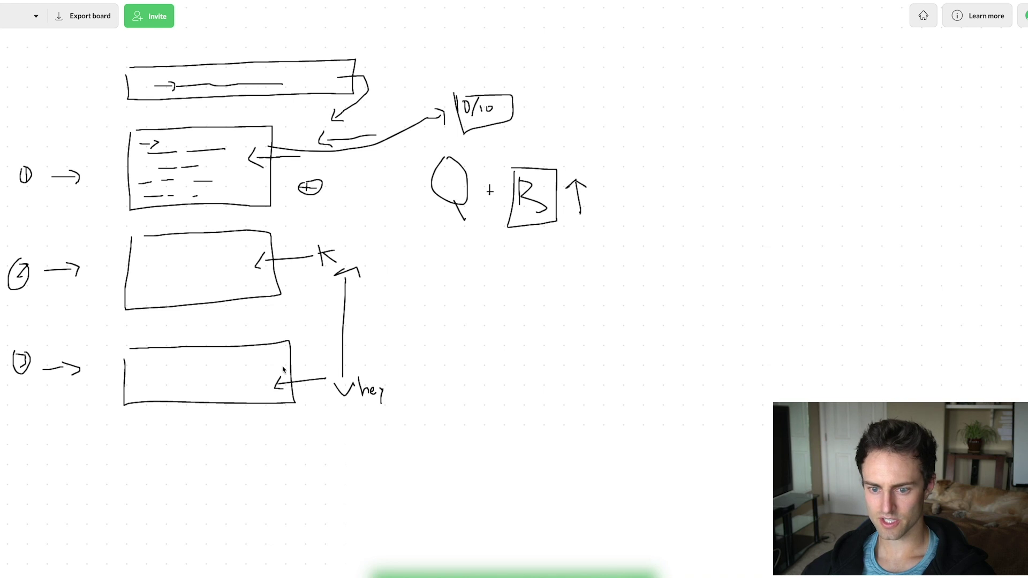
- Draw an arrow from "$3.00" to the second box, write "2/10" beside it, and link the long rectangle to that box with a curved arrow
mouse_move(272, 276)
mouse_down()
mouse_move(411, 284)
mouse_move(267, 276)
mouse_move(274, 282)
mouse_up()
mouse_move(418, 275)
mouse_down()
mouse_move(424, 292)
mouse_move(444, 274)
mouse_move(463, 285)
mouse_move(468, 273)
mouse_move(414, 275)
mouse_up()
click(435, 286)
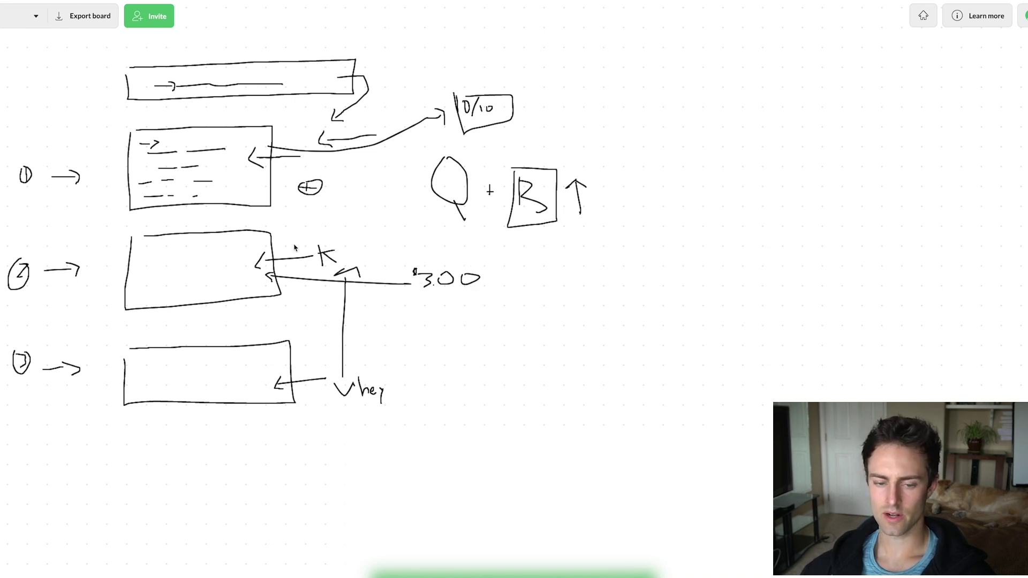
mouse_move(521, 293)
mouse_down()
mouse_move(535, 310)
mouse_move(562, 297)
mouse_up()
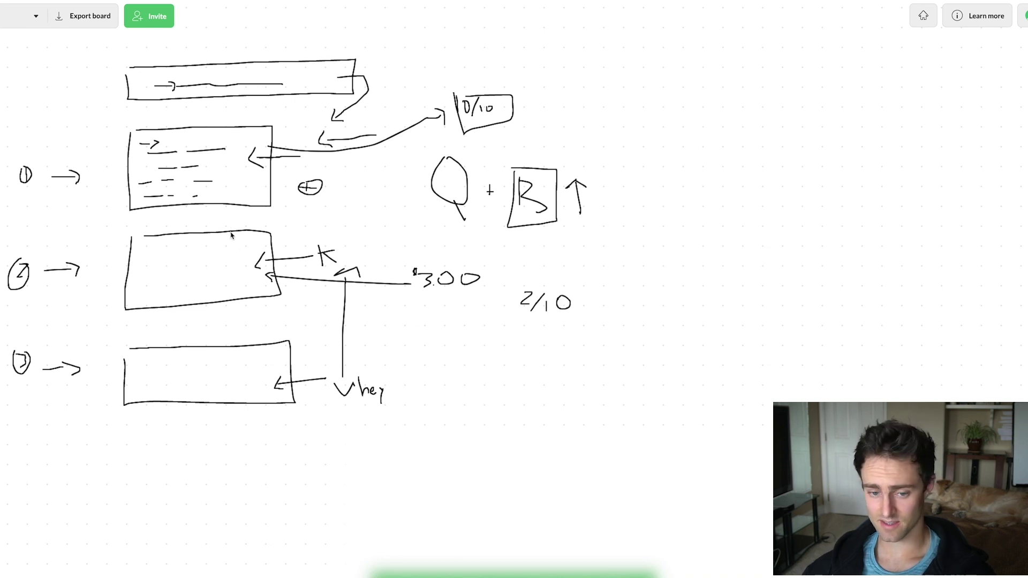
mouse_move(120, 87)
mouse_down()
mouse_move(107, 126)
mouse_move(100, 275)
mouse_up()
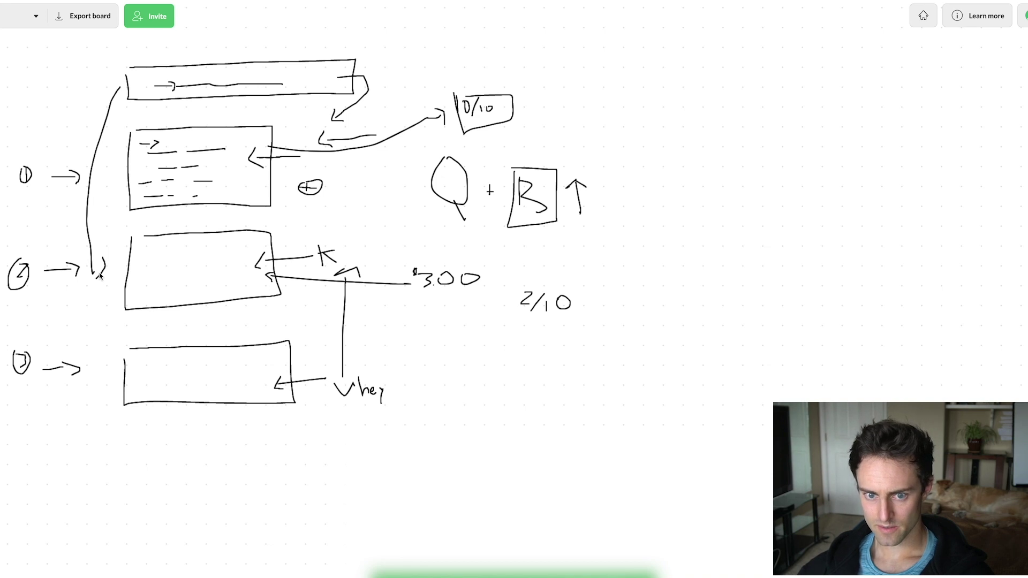
- Draw an arrow from a ".70" bid to the first box and an arrow from the Q to its boxed score
mouse_move(266, 138)
mouse_down()
mouse_move(348, 119)
mouse_move(433, 79)
mouse_up()
drag(271, 132, 273, 140)
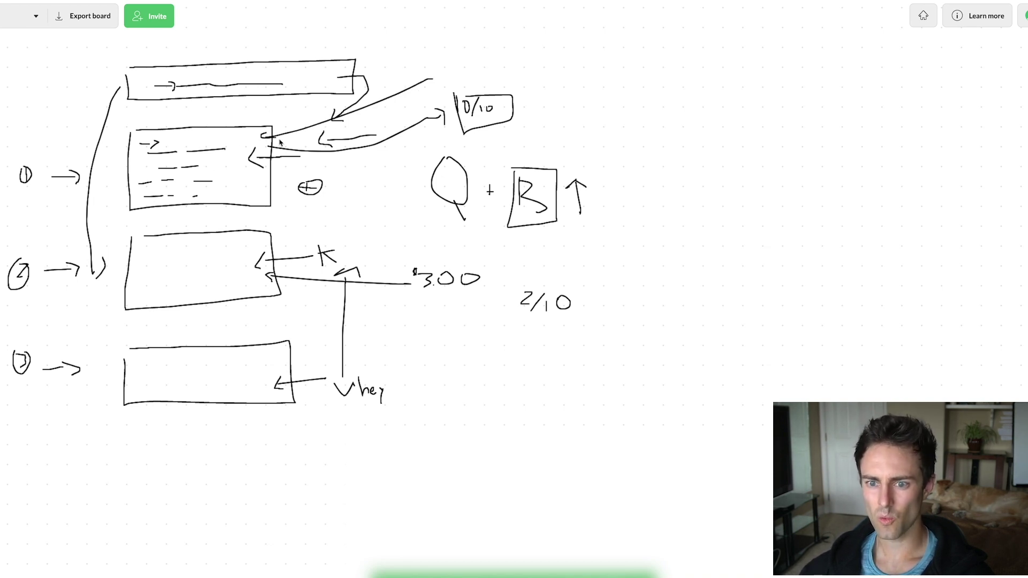
mouse_move(450, 61)
mouse_down()
mouse_move(458, 83)
mouse_move(474, 63)
mouse_up()
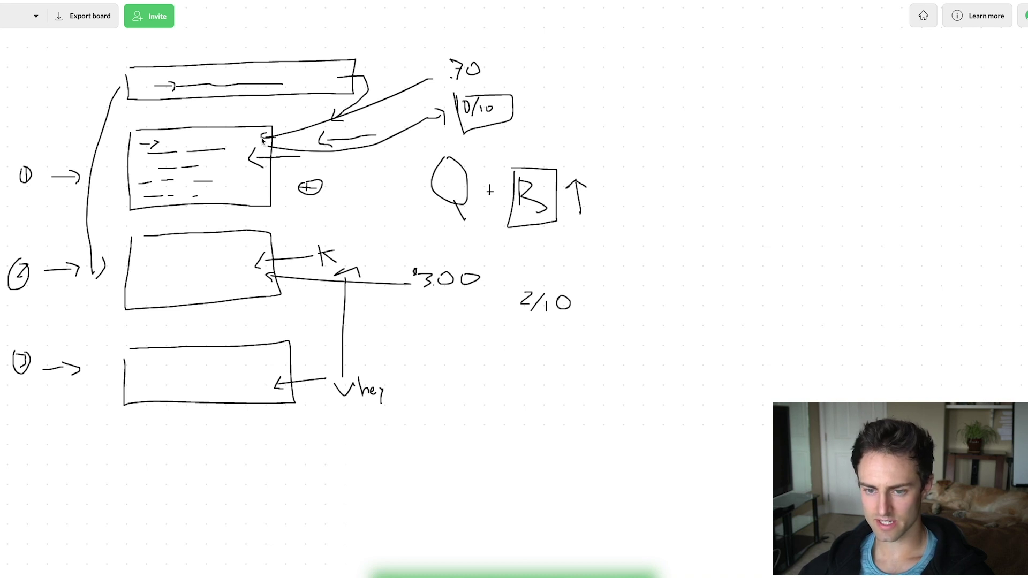
mouse_move(458, 170)
mouse_down()
mouse_move(464, 137)
mouse_move(471, 146)
mouse_up()
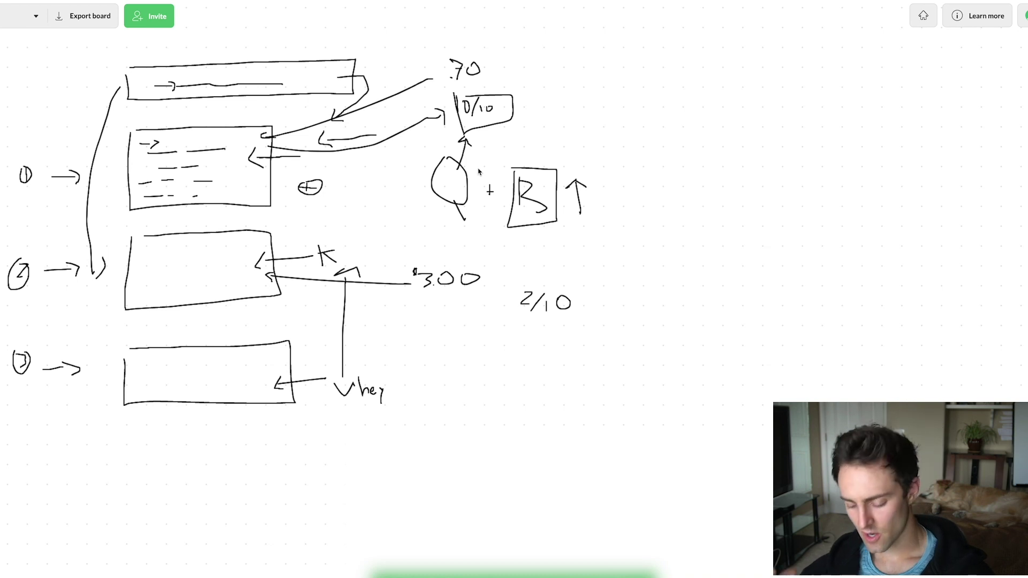
- Add two more arrows pointing into the second box and circle the "2/10" score
drag(327, 233, 255, 250)
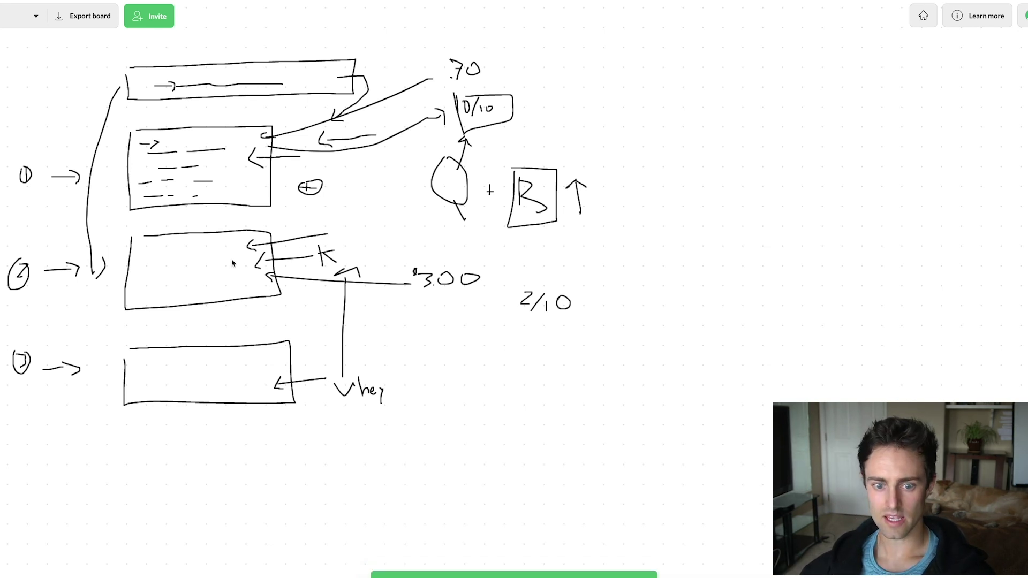
mouse_move(288, 222)
mouse_down()
mouse_move(213, 255)
mouse_move(223, 257)
mouse_up()
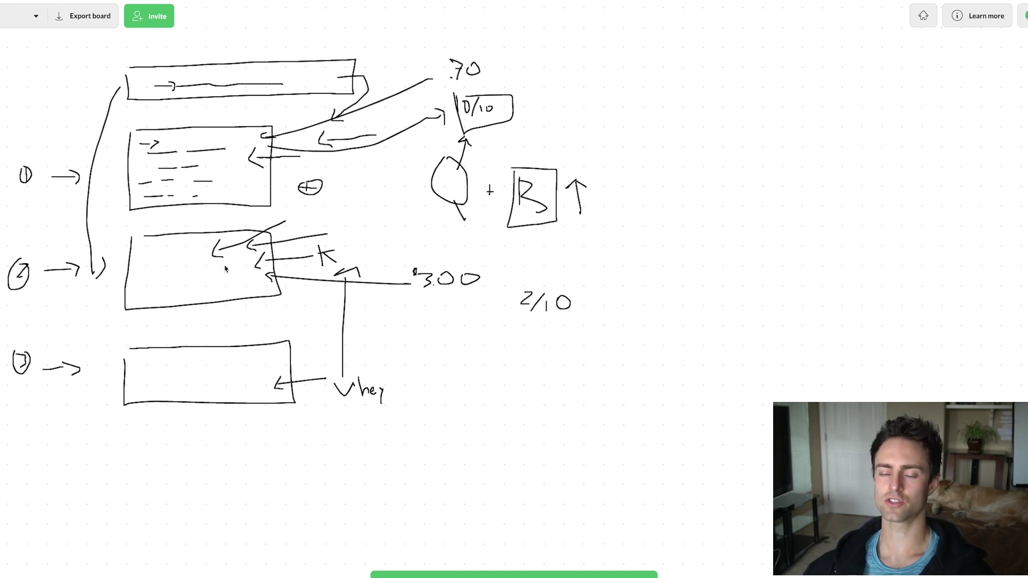
mouse_move(552, 279)
mouse_down()
mouse_move(526, 290)
mouse_move(567, 323)
mouse_move(535, 276)
mouse_move(533, 312)
mouse_up()
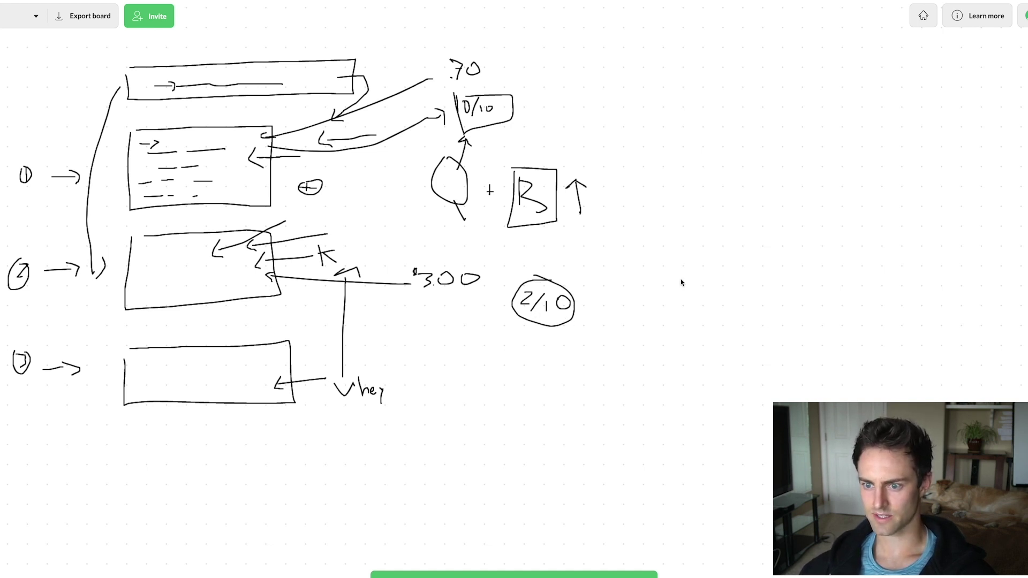
mouse_move(671, 132)
mouse_down()
mouse_move(654, 153)
mouse_move(708, 163)
mouse_up()
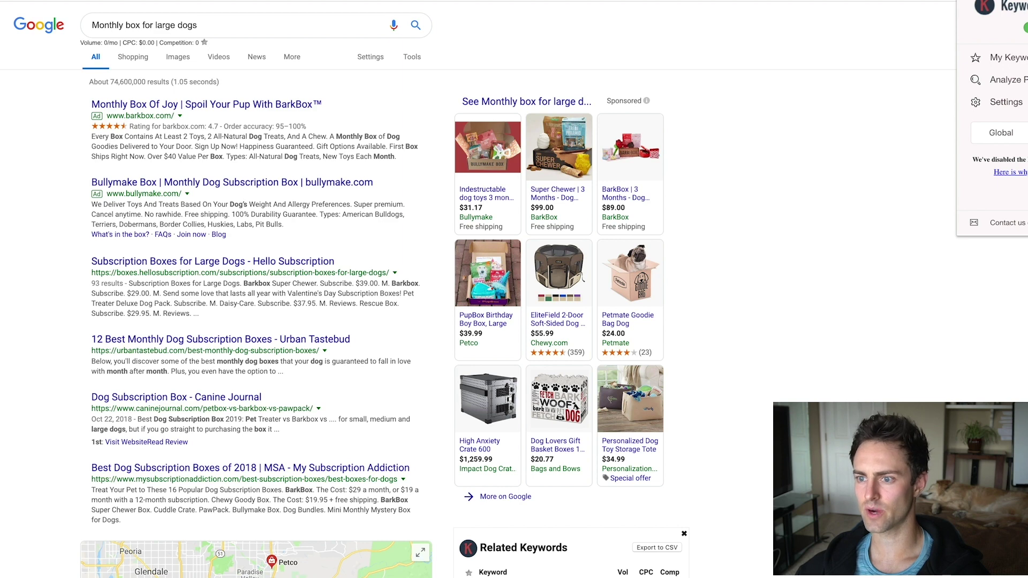
- Switch to Google Search, dismiss the keyword extension's popup, and run the "Monthly box for large dogs" search again
key(Escape)
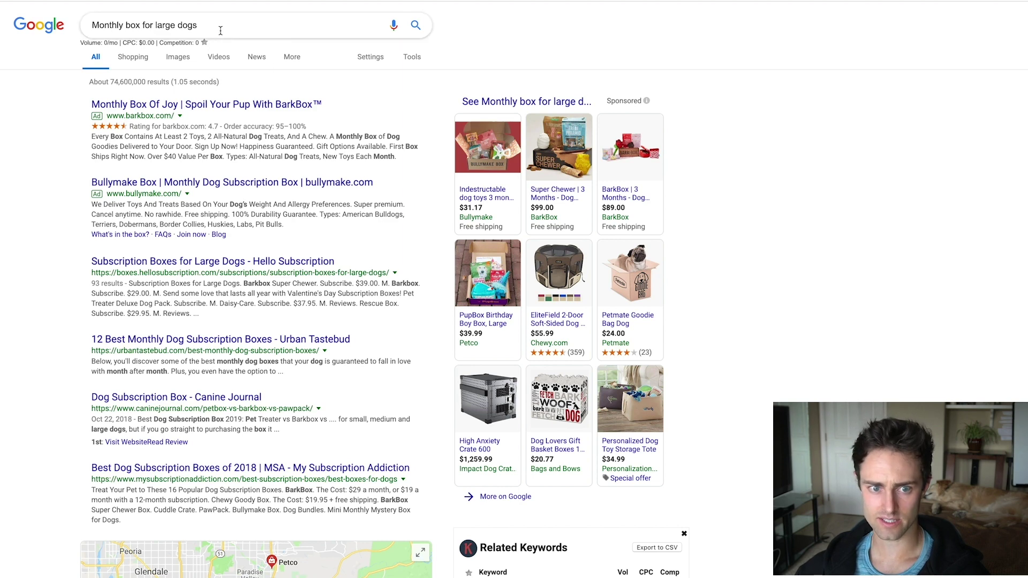
click(100, 26)
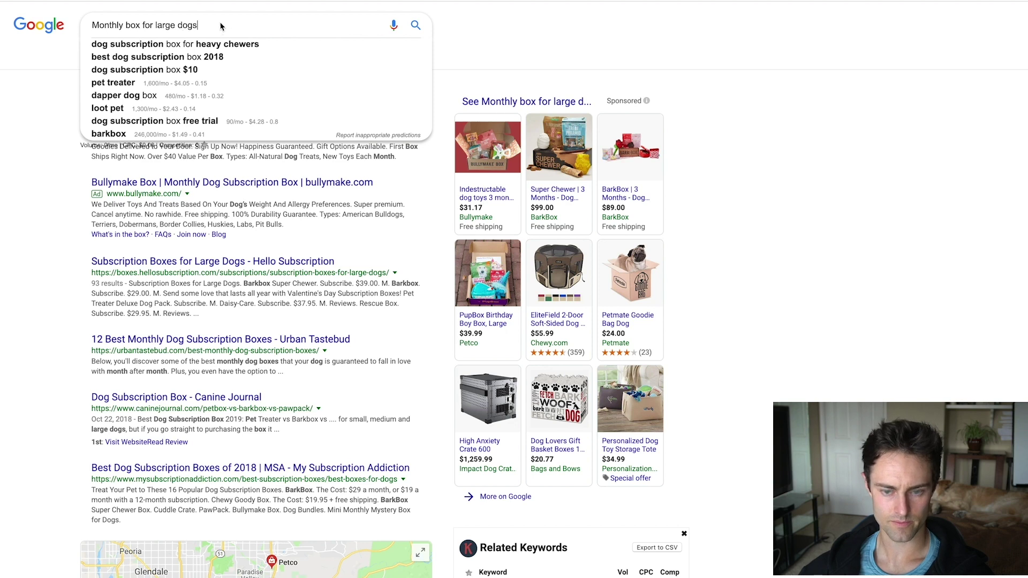
key(Escape)
key(Return)
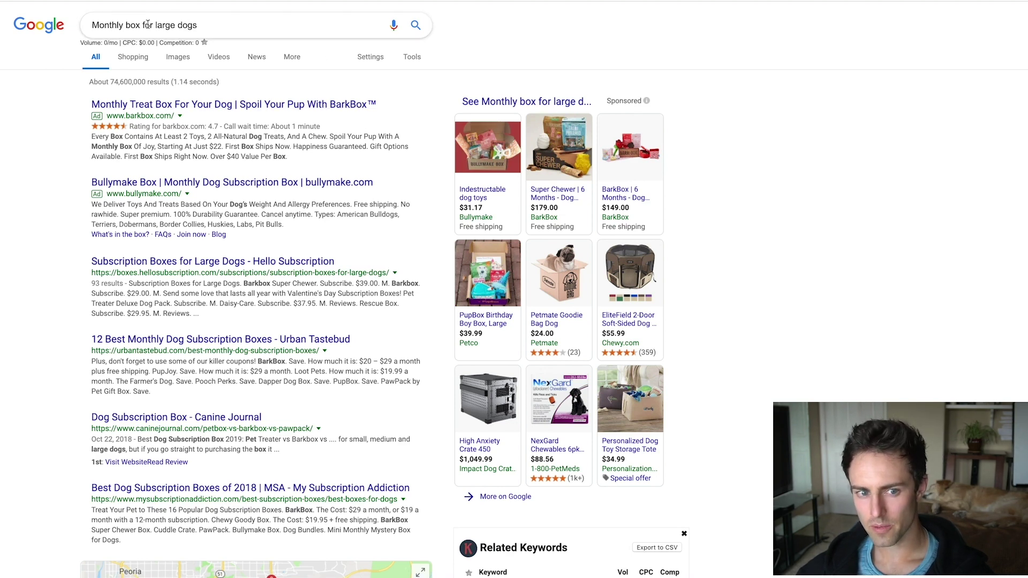
- Examine the results page's Related Keywords and People Also Search For lists, with their volume, CPC and competition
scroll(409, 169, down, 3)
scroll(406, 183, down, 6)
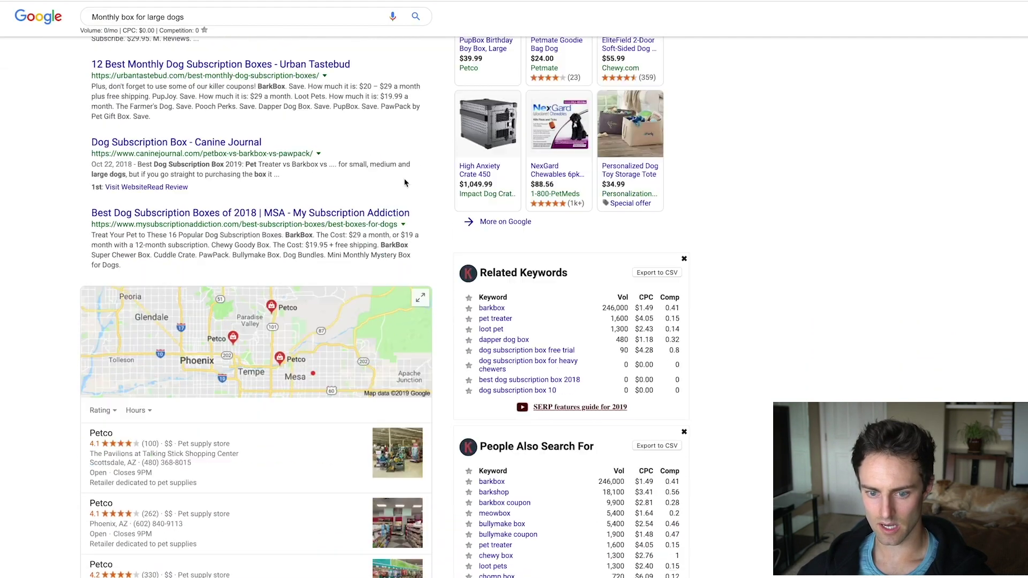
scroll(405, 183, up, 9)
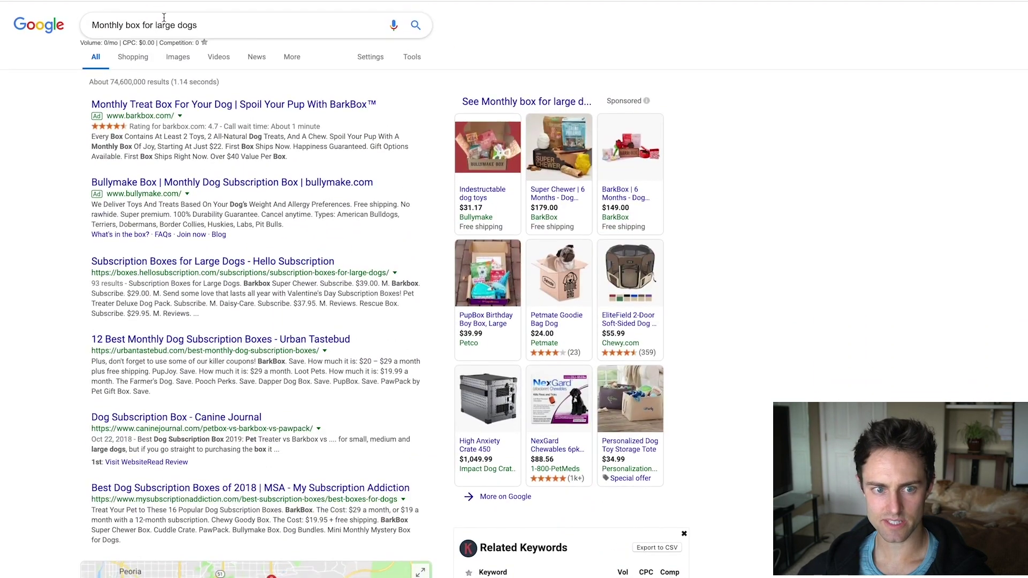
scroll(450, 256, down, 12)
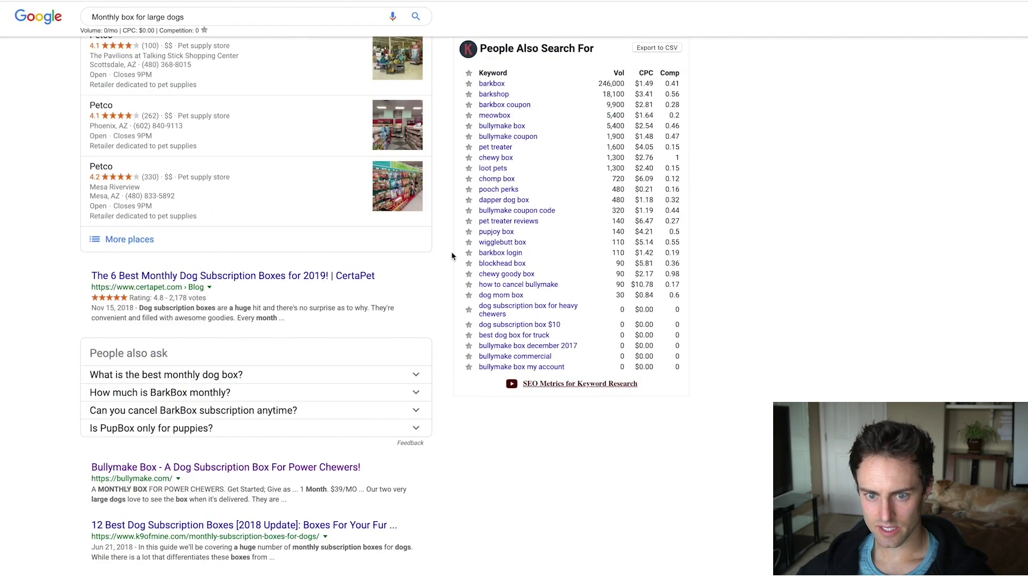
scroll(452, 263, up, 2)
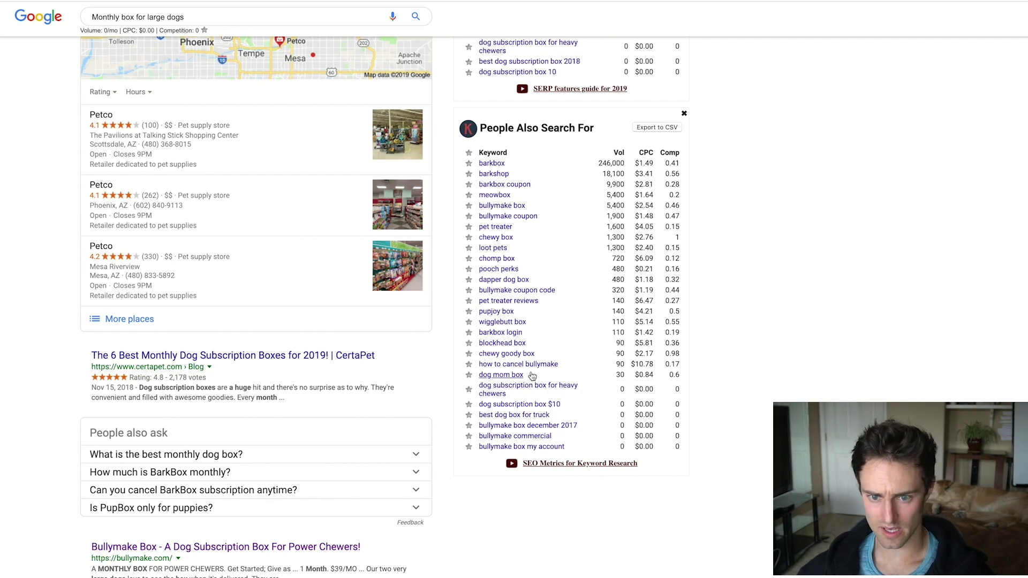
scroll(542, 367, up, 1)
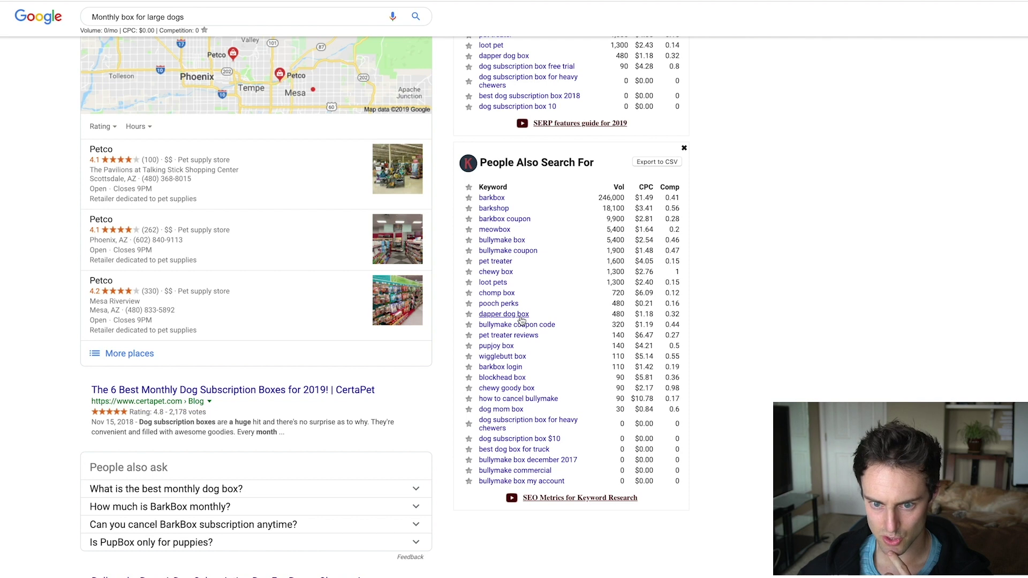
scroll(521, 319, up, 1)
scroll(524, 322, down, 2)
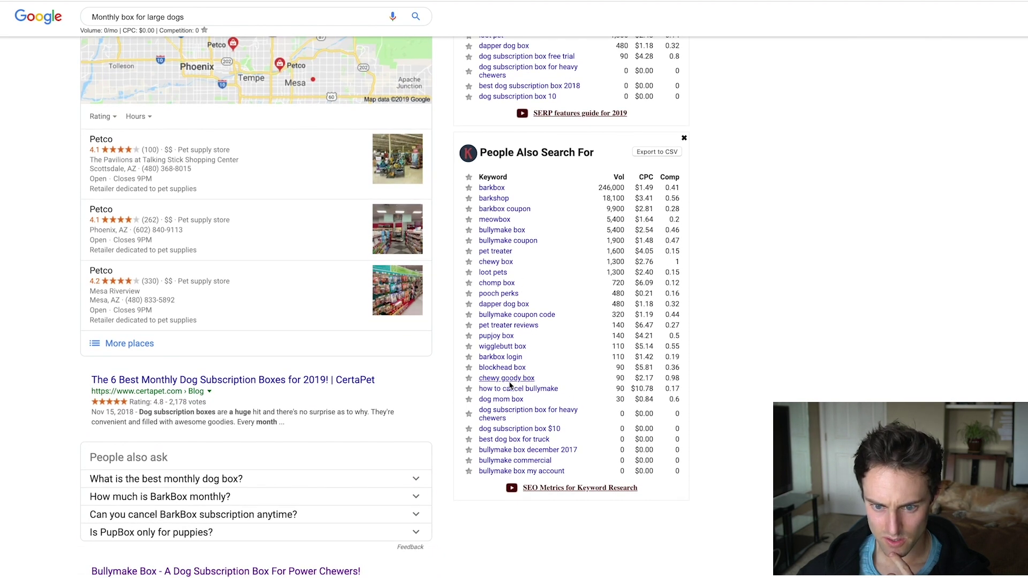
scroll(551, 381, up, 7)
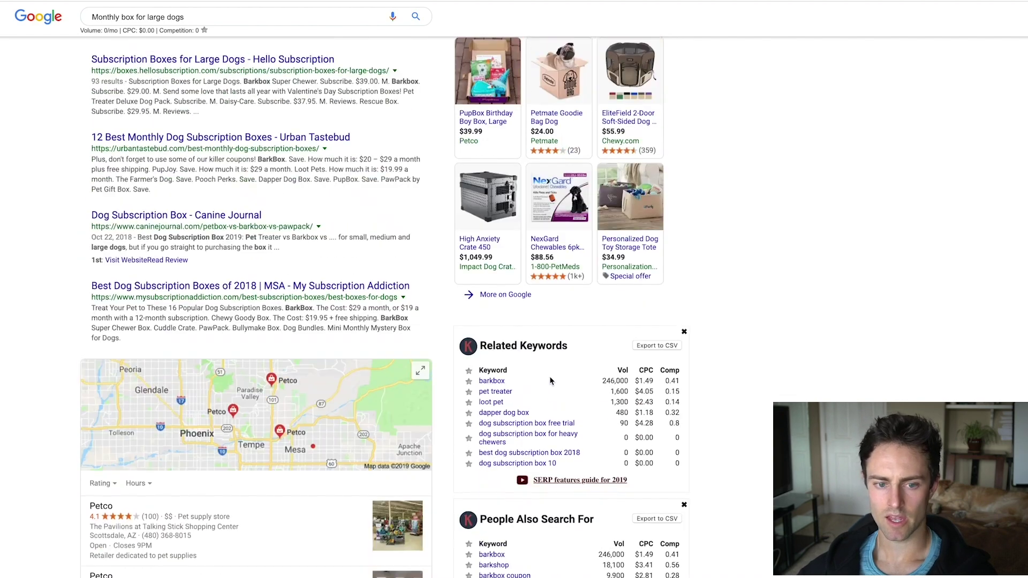
- Change the search to "Monthly box for dogs" and look through its related keyword lists
scroll(552, 381, up, 4)
double_click(165, 24)
key(BackSpace)
key(Return)
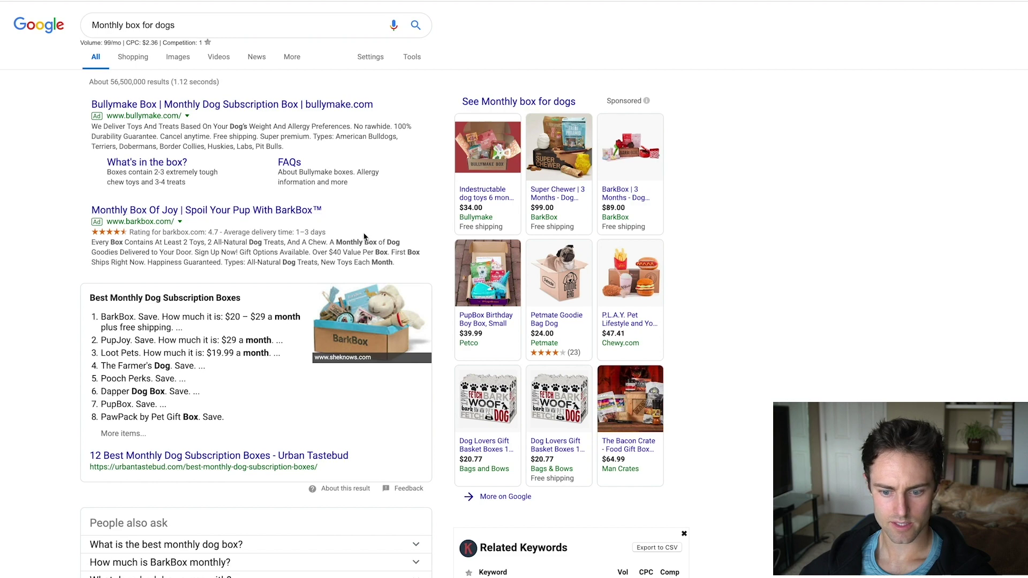
scroll(358, 231, down, 4)
scroll(359, 231, down, 3)
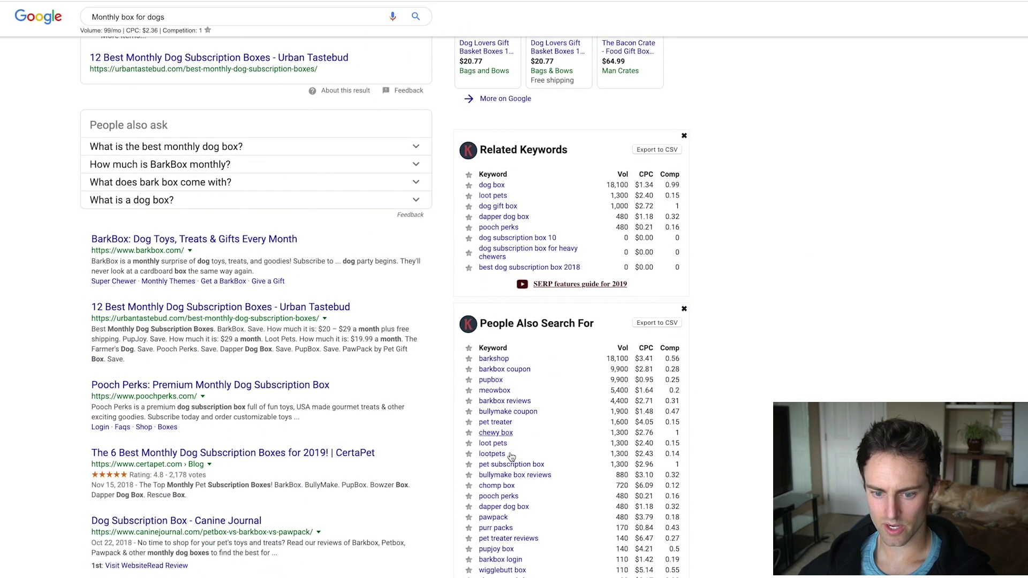
- Change the search to "Monthly box for puppy" and run it
scroll(522, 402, up, 3)
scroll(522, 402, up, 2)
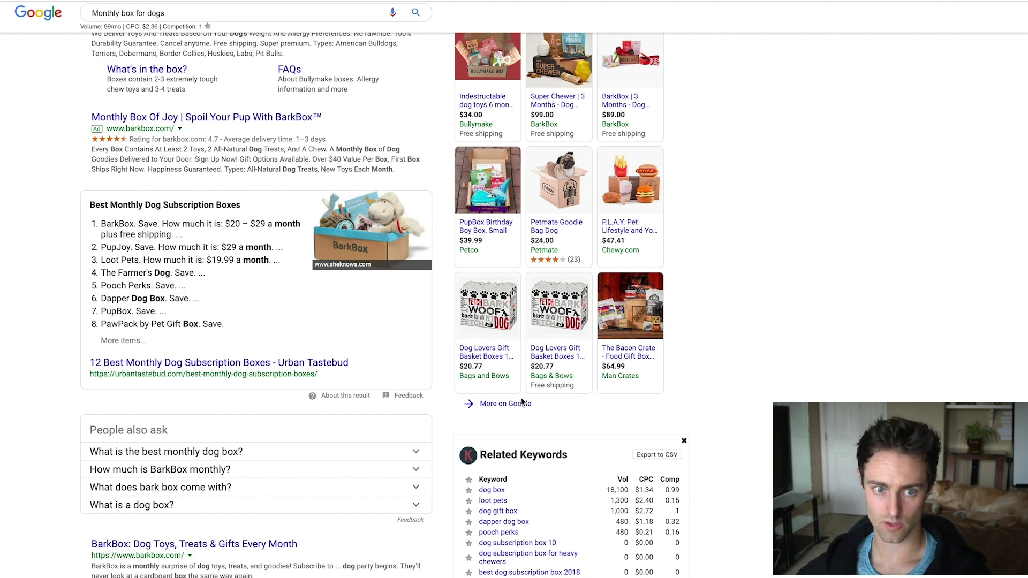
scroll(294, 263, up, 2)
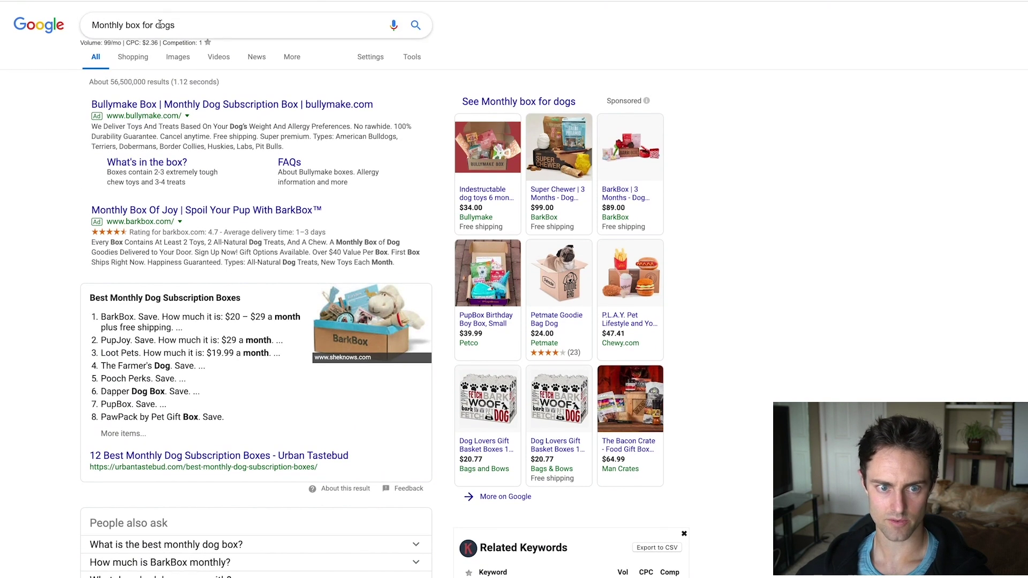
click(160, 24)
double_click(159, 24)
text(puppy)
key(Return)
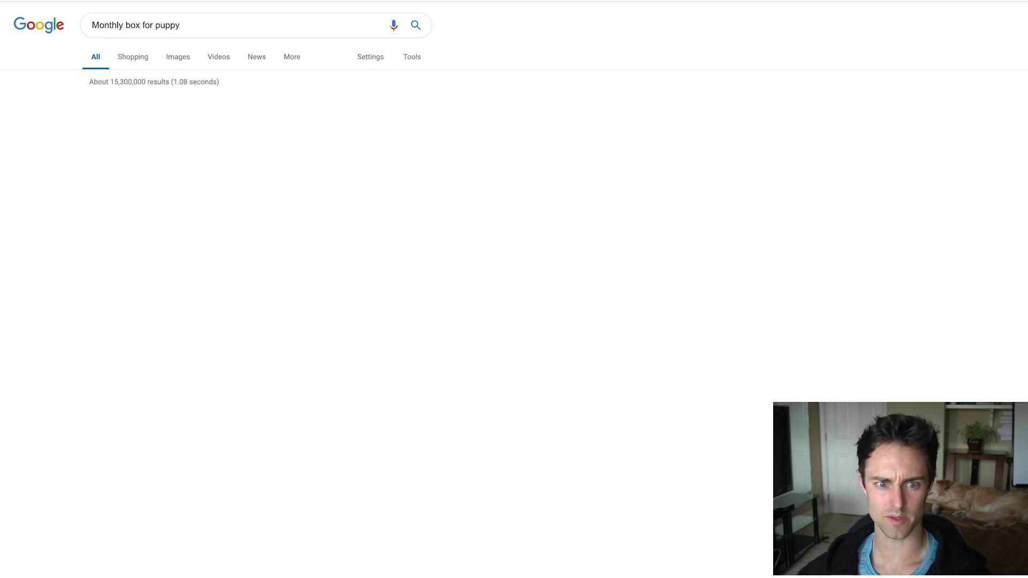
- Change the search to "Monthly box for puppies" and look through its Related Keywords and People Also Search For lists
click(189, 31)
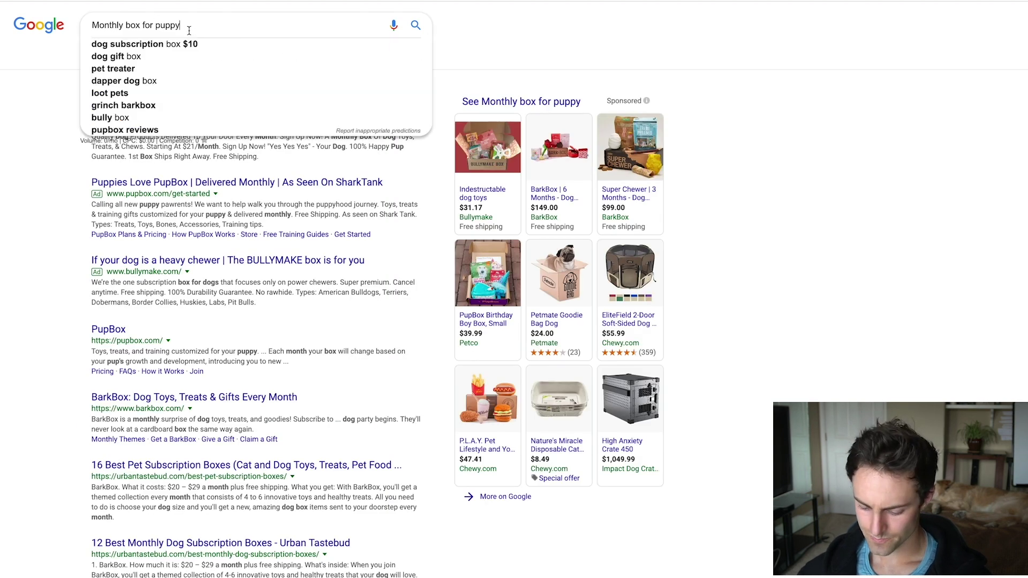
key(BackSpace)
text(ies)
key(Return)
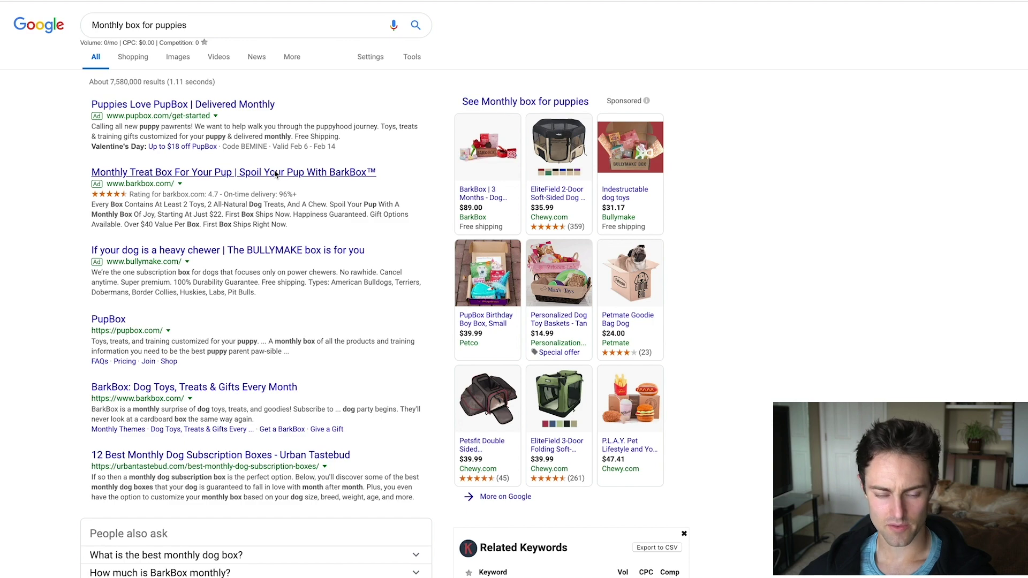
scroll(734, 220, down, 4)
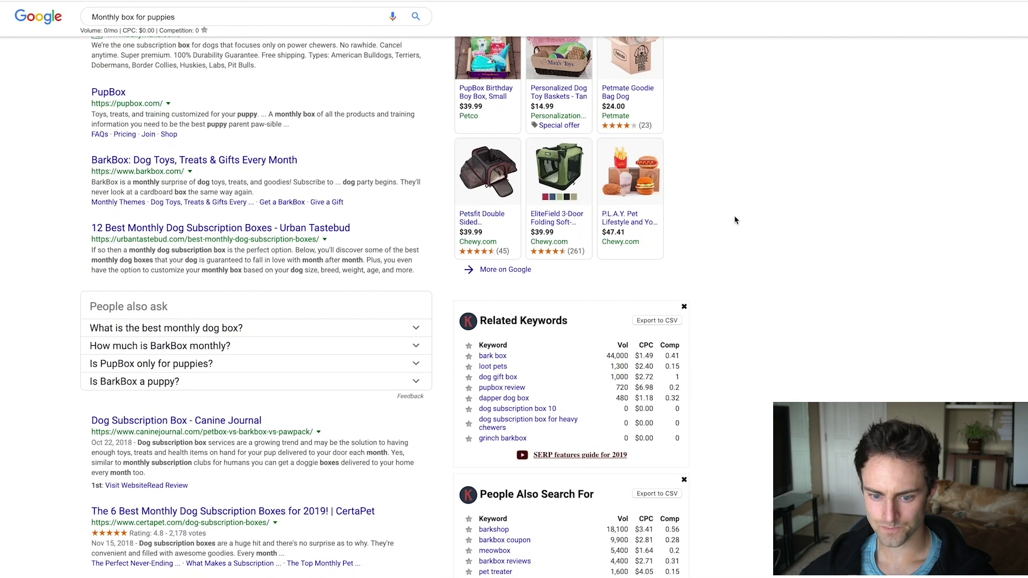
scroll(734, 220, down, 4)
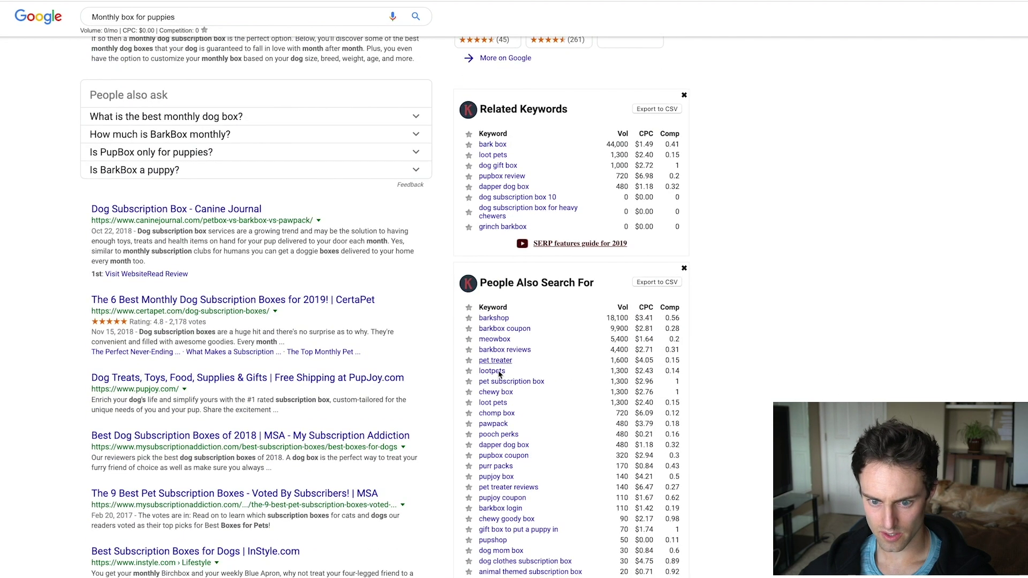
scroll(506, 396, up, 8)
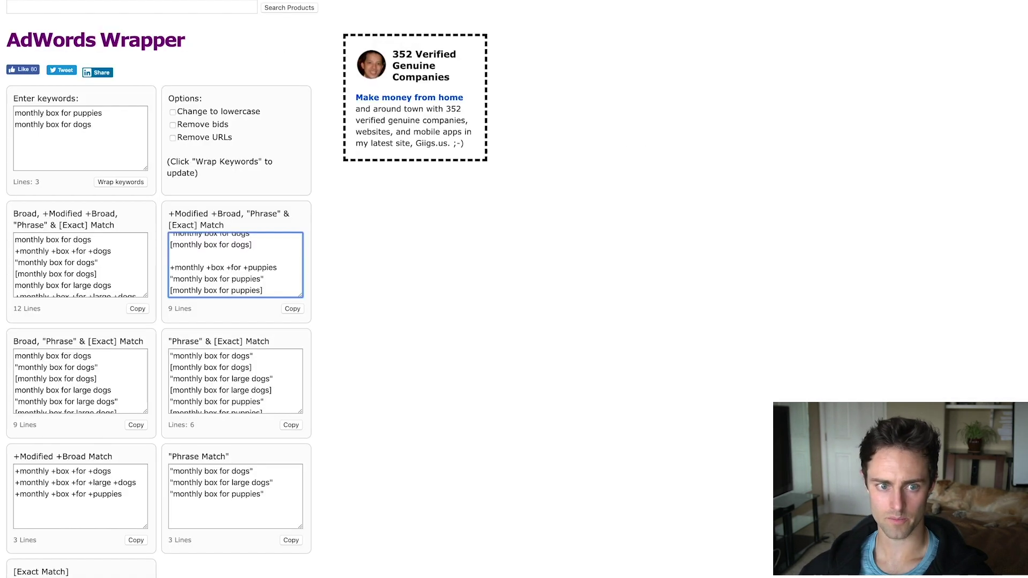
- Switch to AdWords Wrapper, copy the two keywords from the entry box, clear them and reload the page
scroll(129, 136, up, 3)
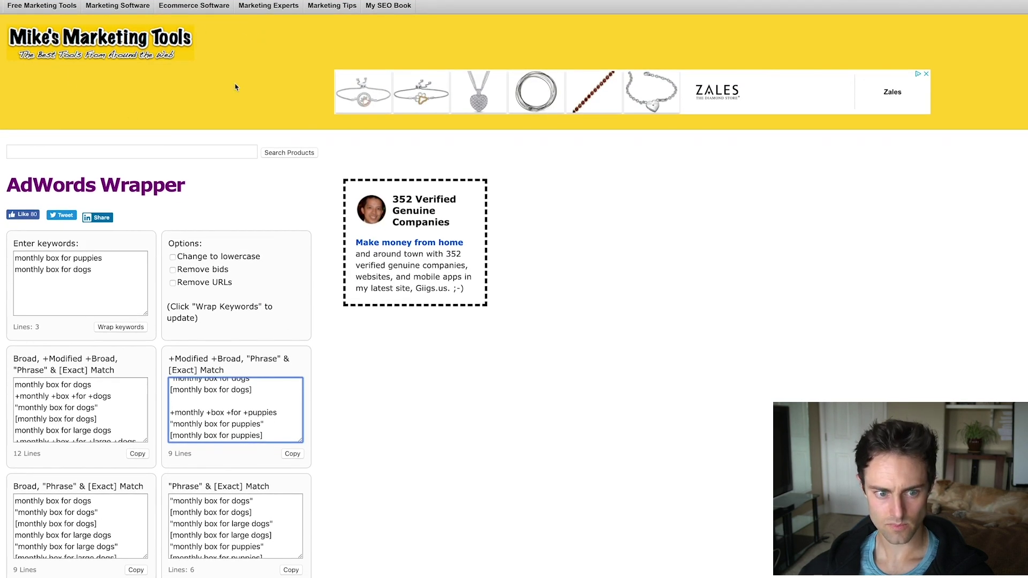
scroll(129, 276, down, 2)
drag(110, 222, 1, 199)
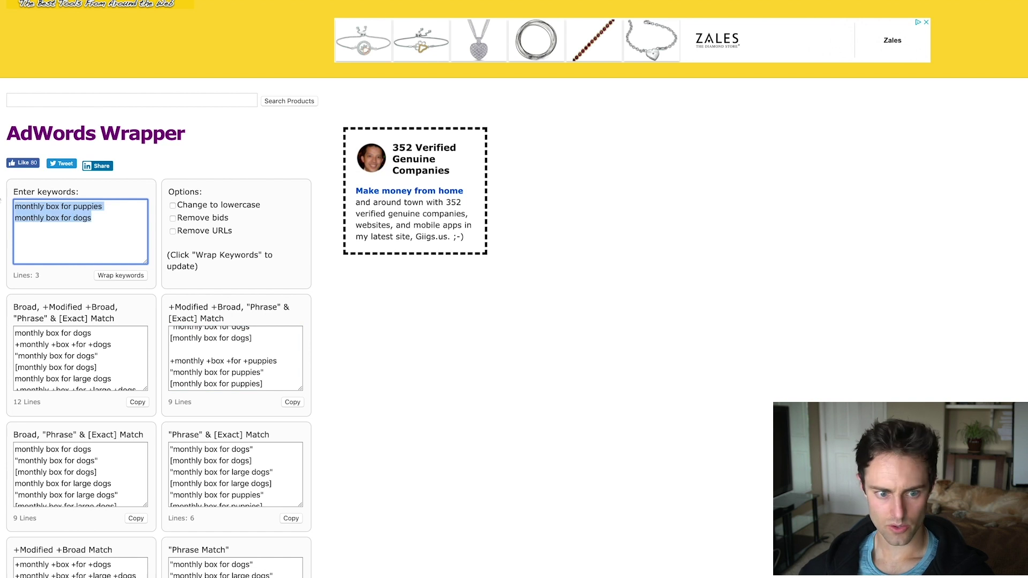
click(73, 226)
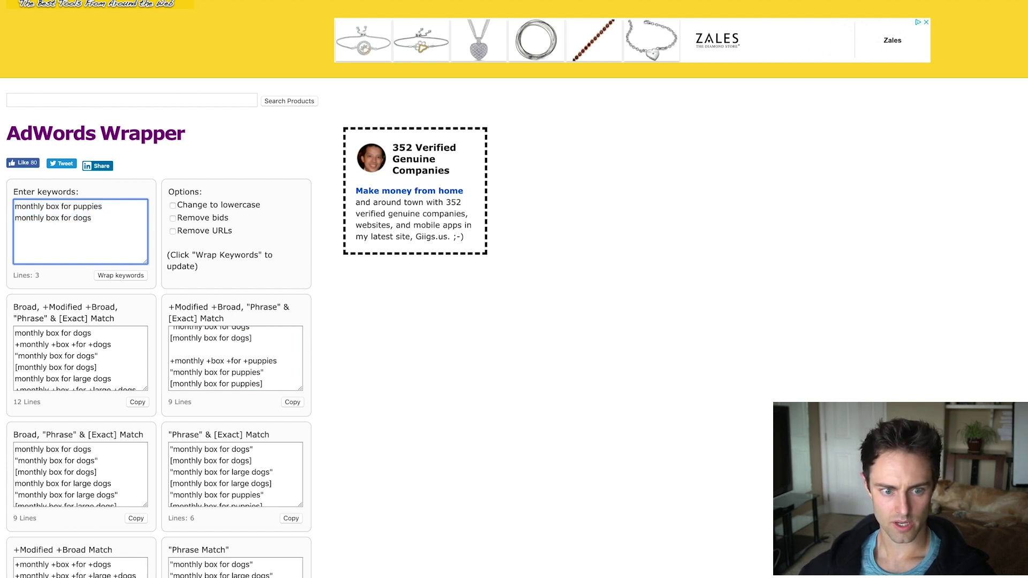
drag(95, 221, 7, 209)
key(ctrl+c)
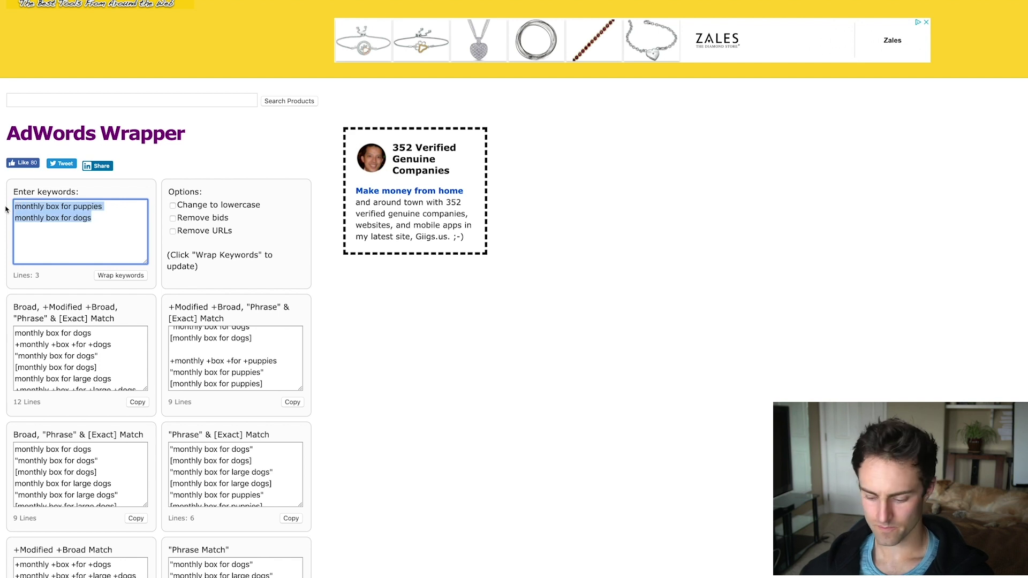
key(BackSpace)
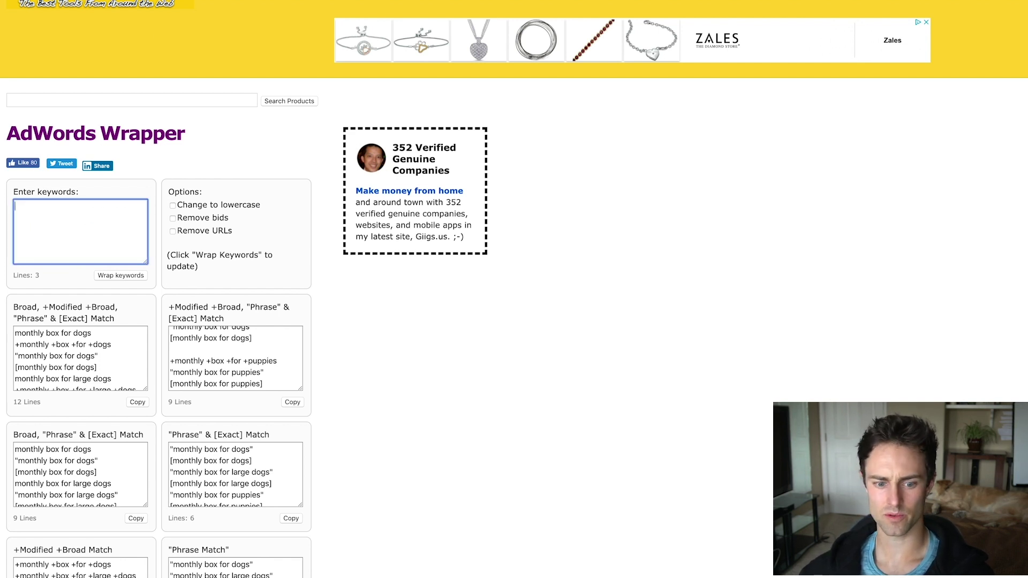
key(ctrl+r)
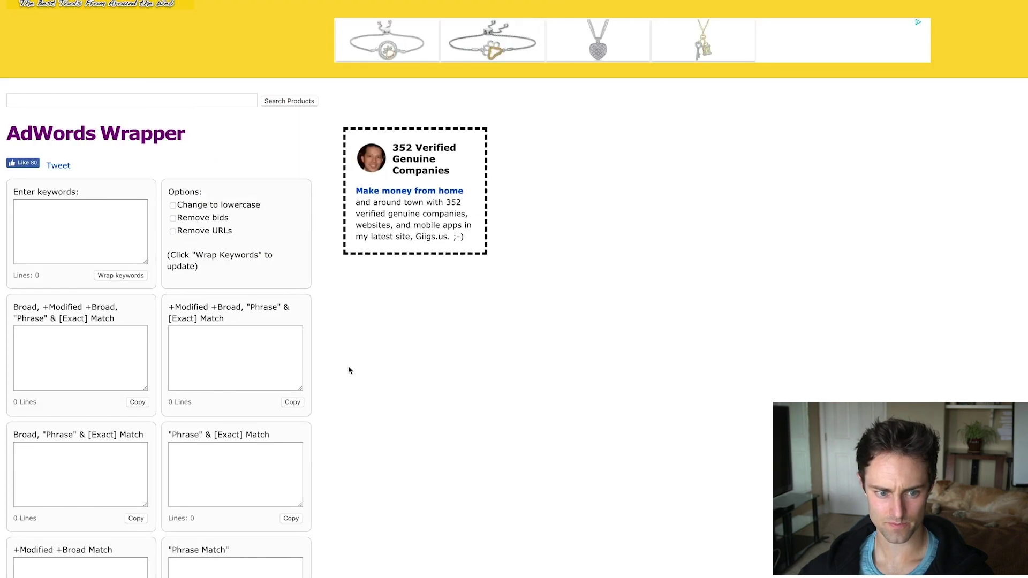
- Paste "monthly box for puppies" and "monthly box for dogs" as keywords and wrap them into match types
click(77, 215)
key(ctrl+v)
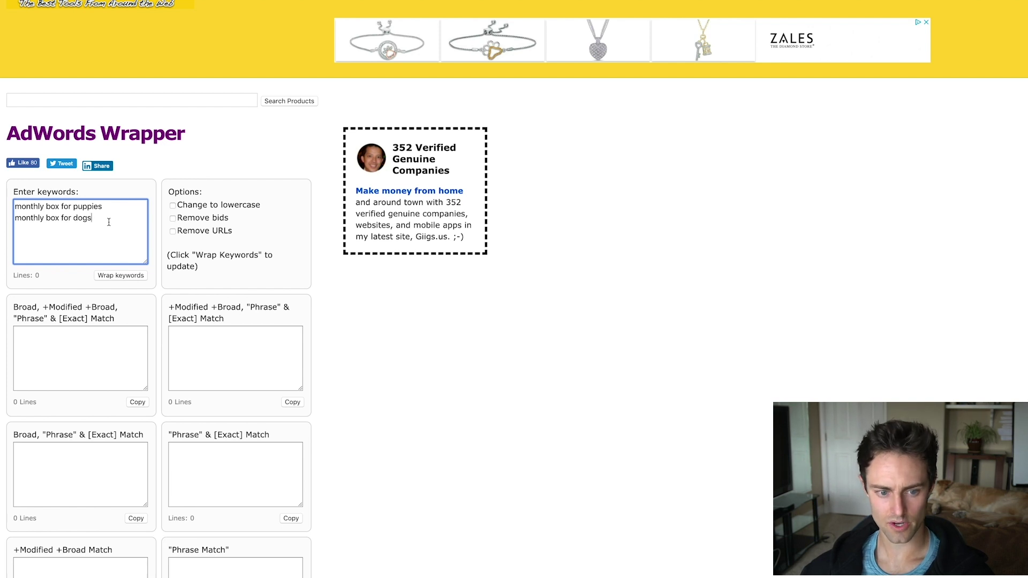
click(119, 275)
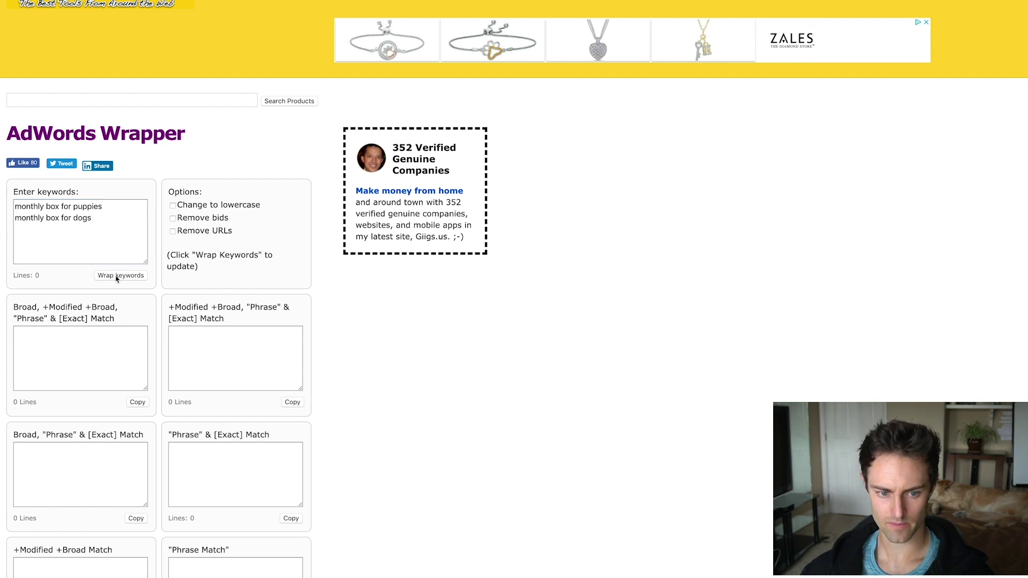
scroll(149, 297, down, 3)
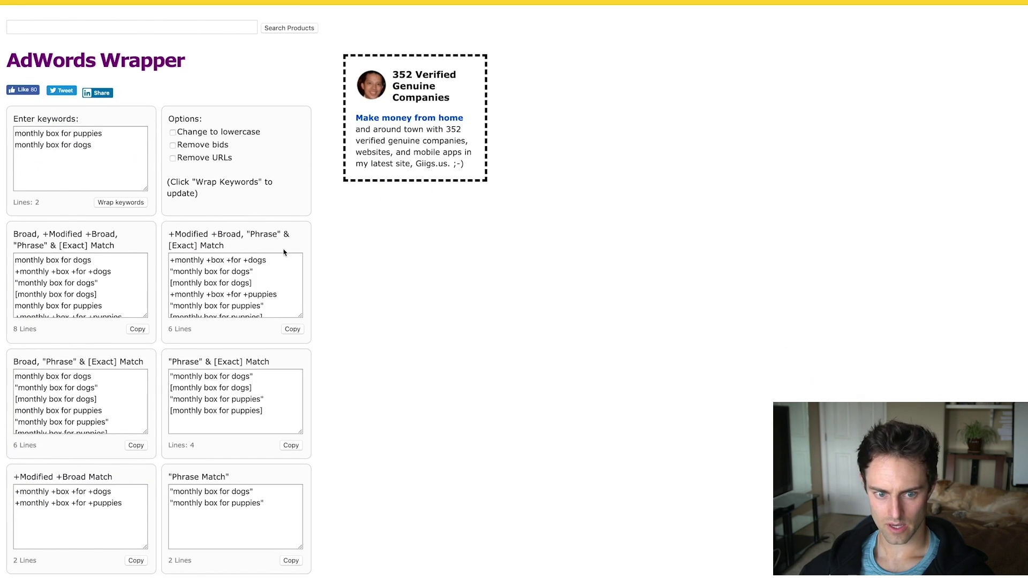
- Examine the heading of the combined modified broad, phrase and exact match list, highlighting each match type and comparing phrase with exact
drag(169, 234, 241, 233)
click(260, 233)
double_click(259, 232)
drag(171, 245, 199, 245)
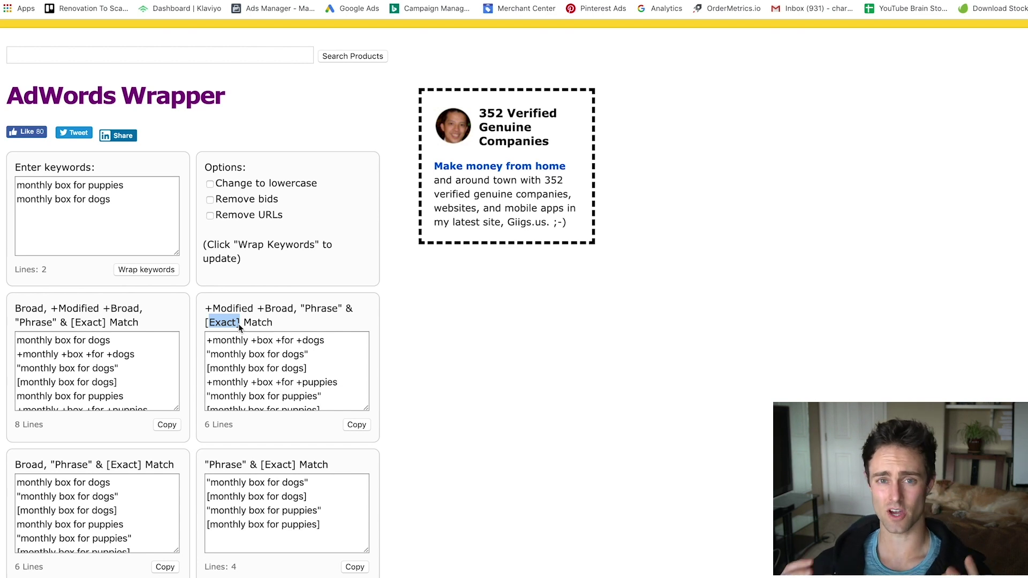
mouse_move(239, 328)
mouse_down()
mouse_move(217, 325)
mouse_move(229, 321)
mouse_up()
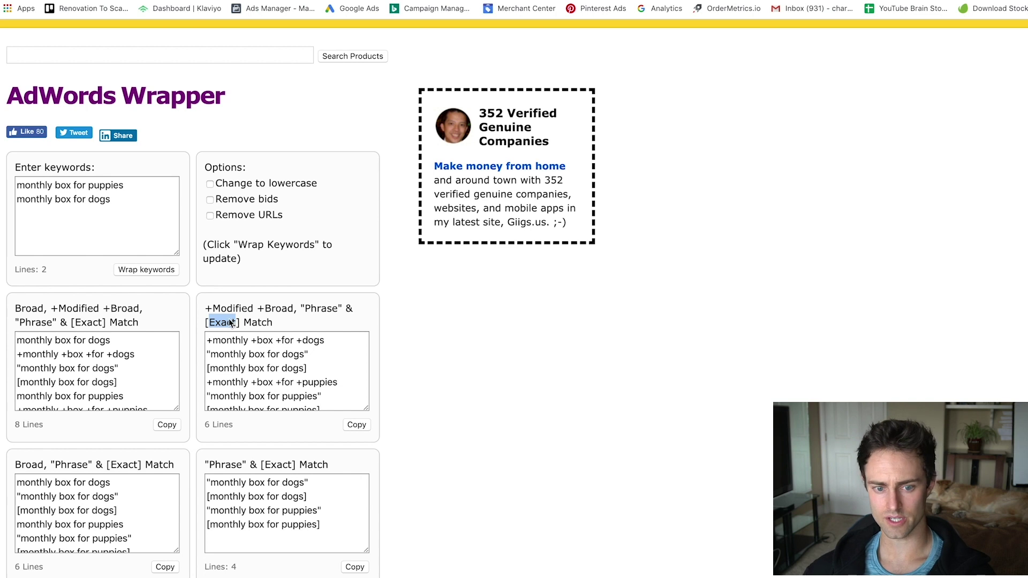
double_click(321, 308)
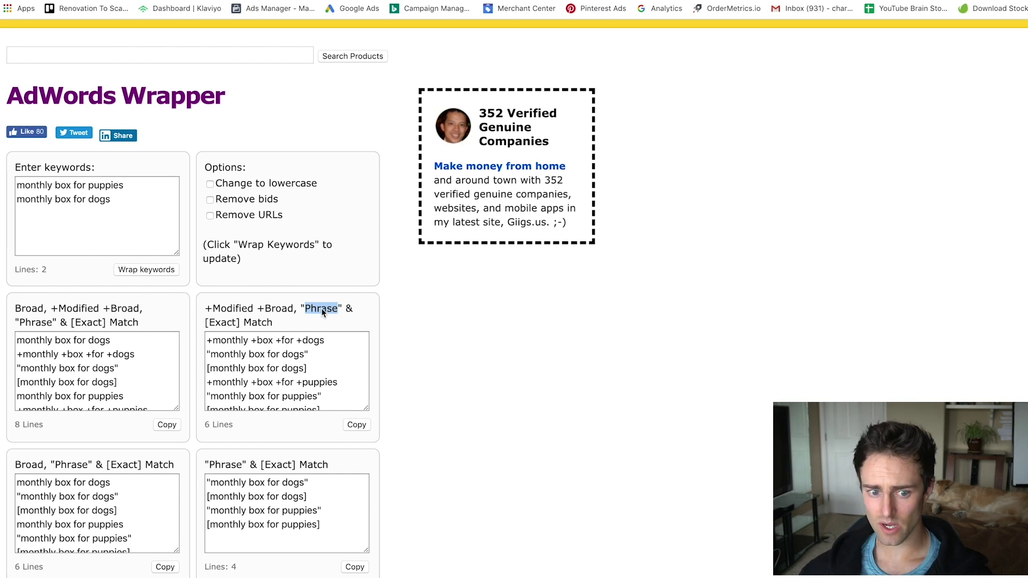
double_click(222, 322)
double_click(322, 309)
click(221, 318)
double_click(221, 319)
double_click(322, 310)
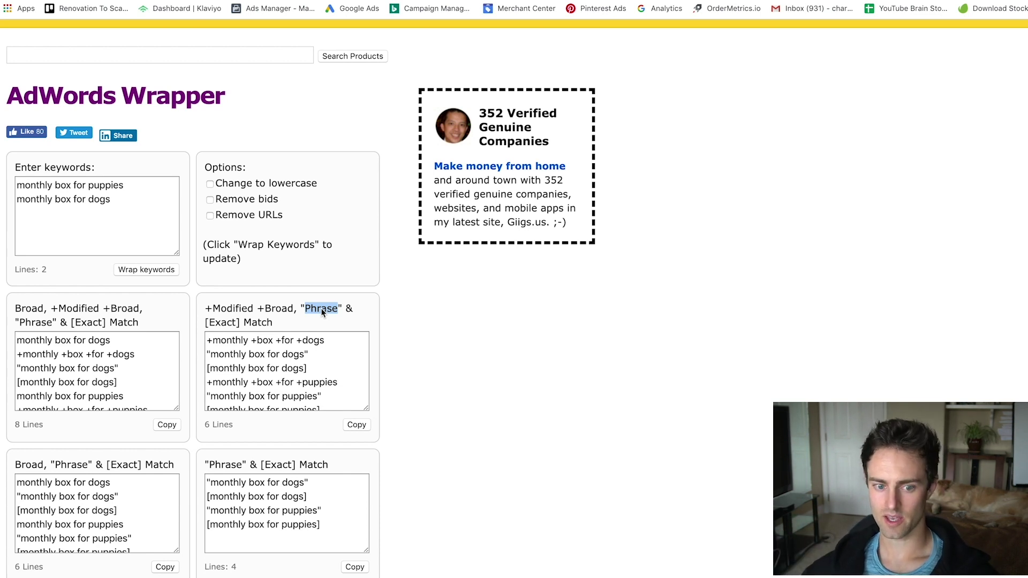
- Highlight the modified broad match type in the same heading and examine the three match-type variants of "monthly box for dogs"
click(270, 311)
drag(207, 308, 294, 312)
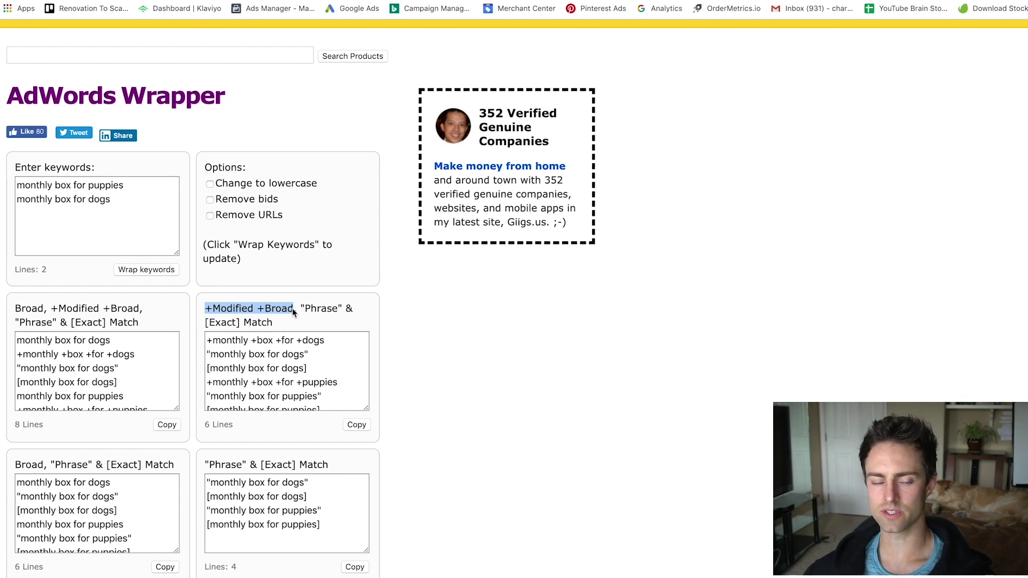
drag(205, 309, 294, 301)
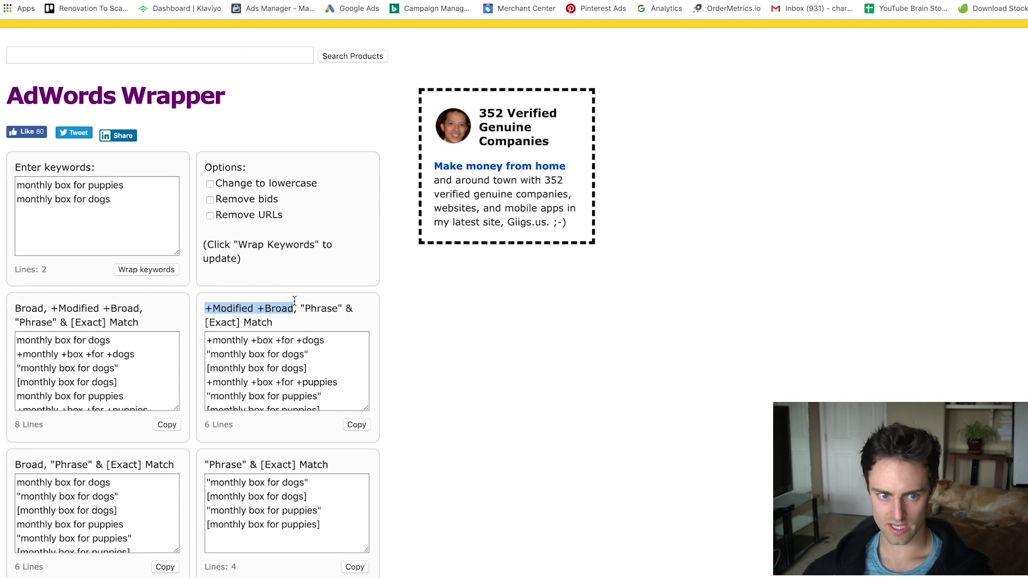
click(36, 191)
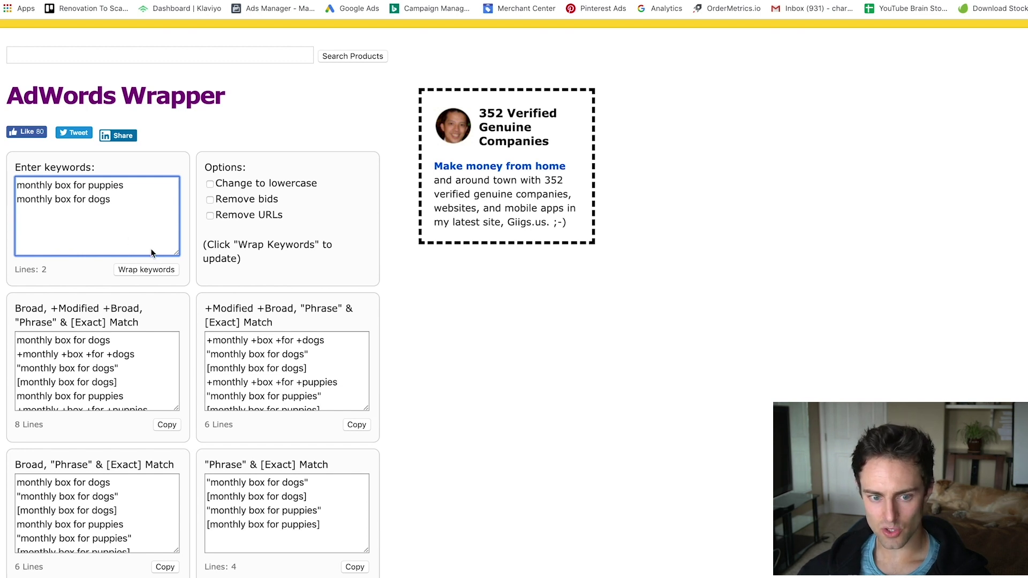
drag(213, 307, 289, 308)
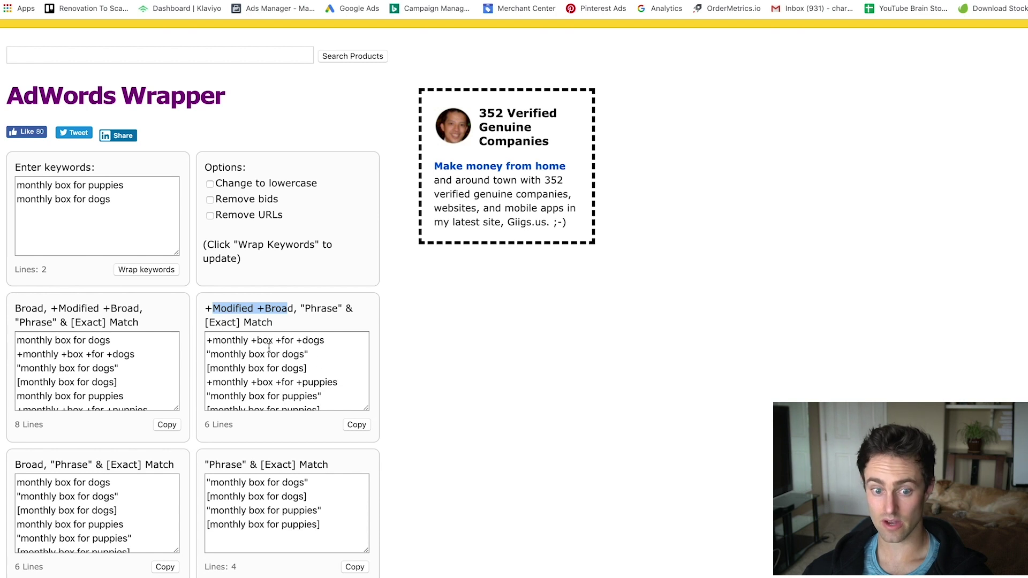
click(316, 304)
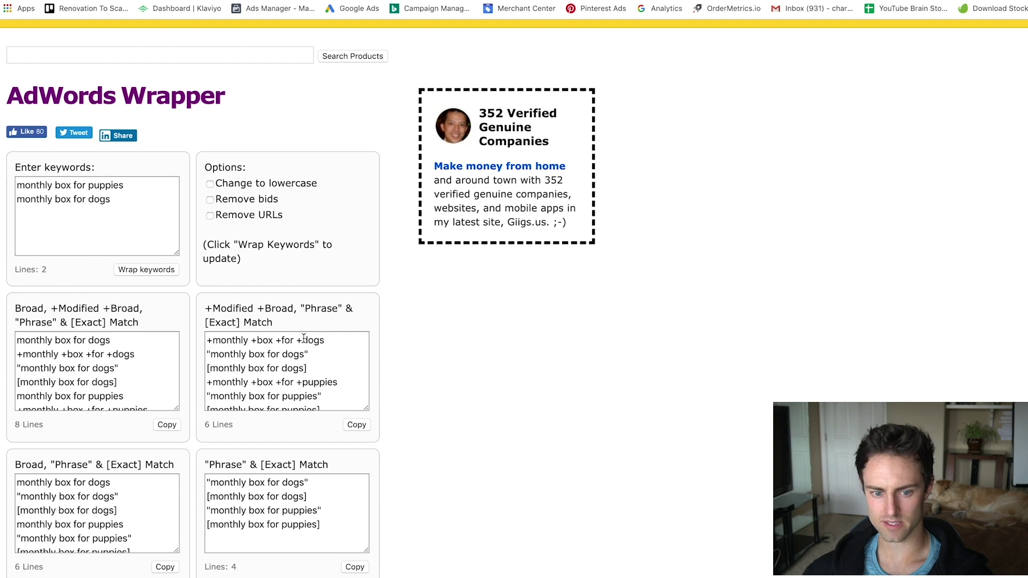
drag(313, 367, 188, 341)
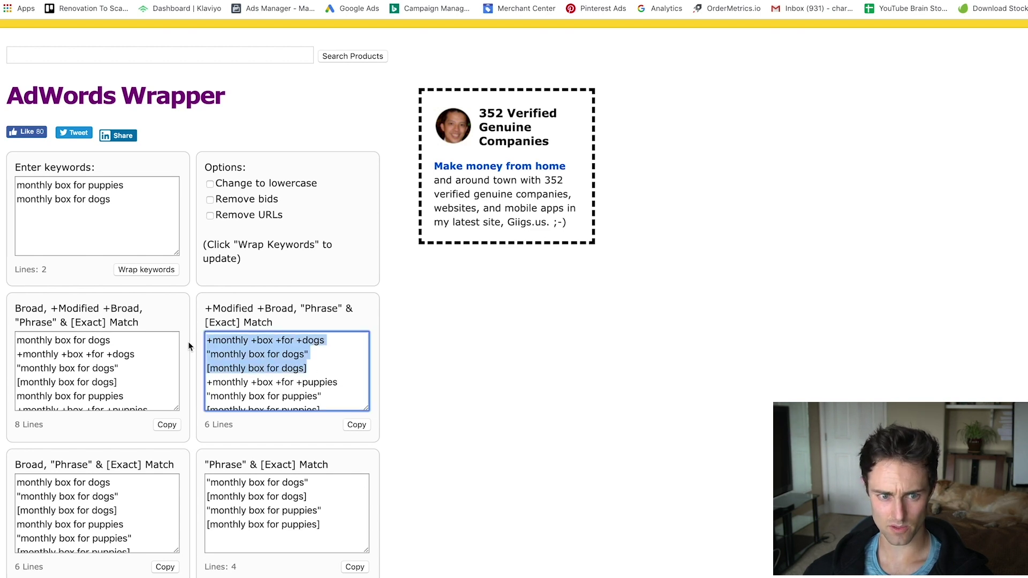
- Copy "monthly box for puppies" as the ad group name in Google Ads and set the default bid to $1
click(95, 184)
triple_click(95, 185)
key(ctrl+c)
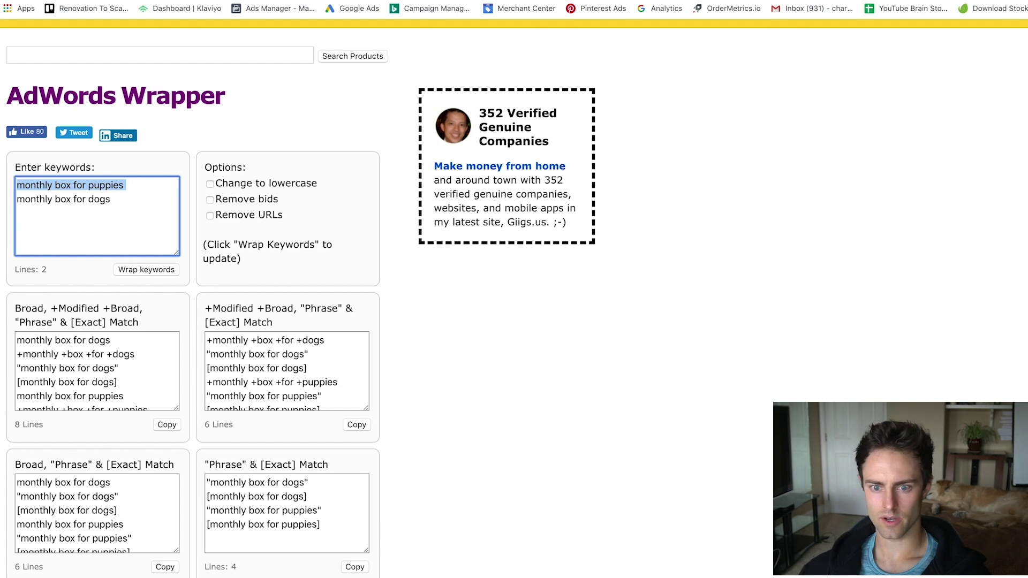
key(ctrl+Tab)
triple_click(417, 209)
key(ctrl+v)
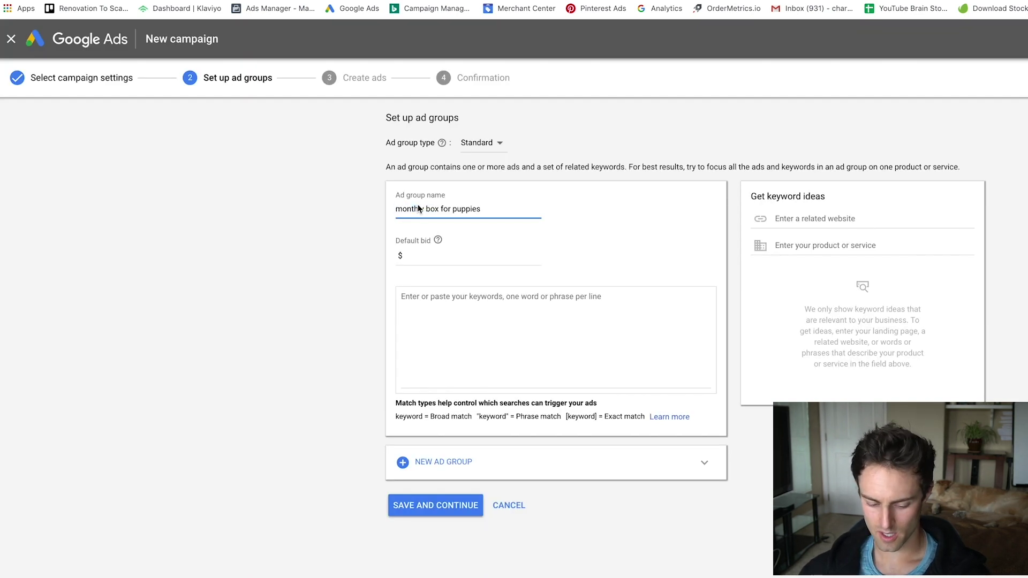
click(428, 256)
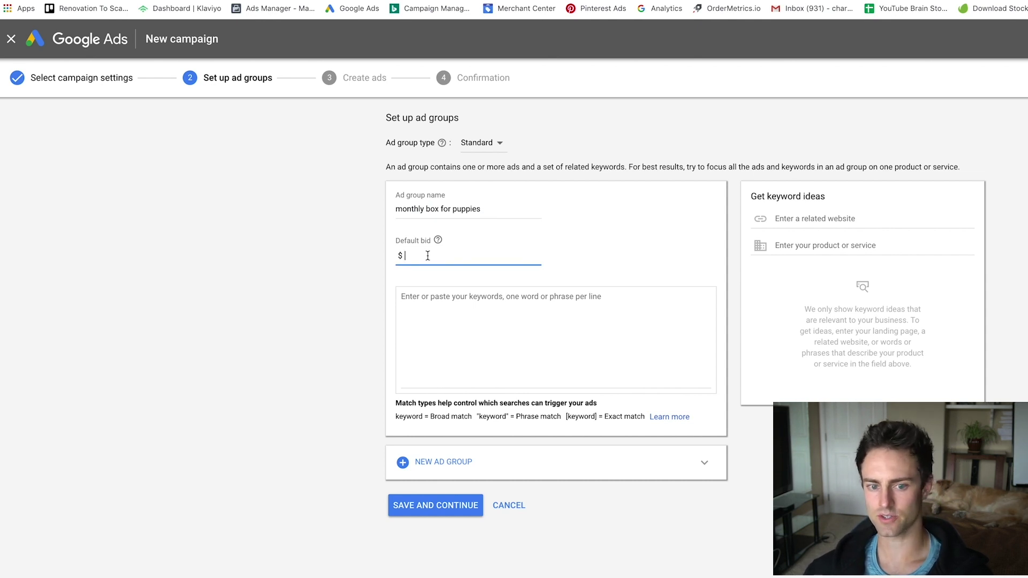
text(1)
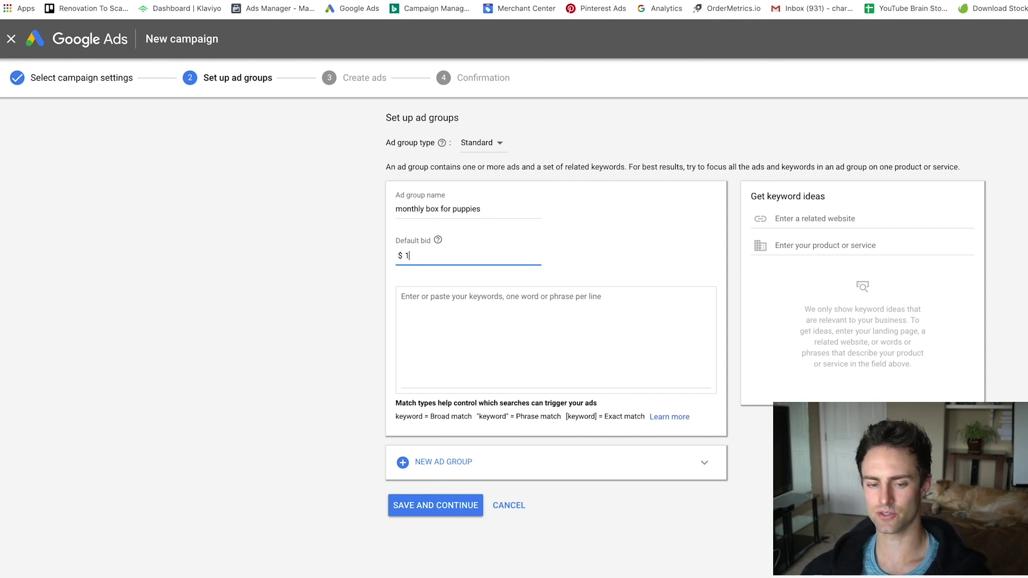
- Copy the modified broad, phrase and exact match variants of "monthly box for puppies" from AdWords Wrapper into the ad group's keywords in Google Ads
click(464, 322)
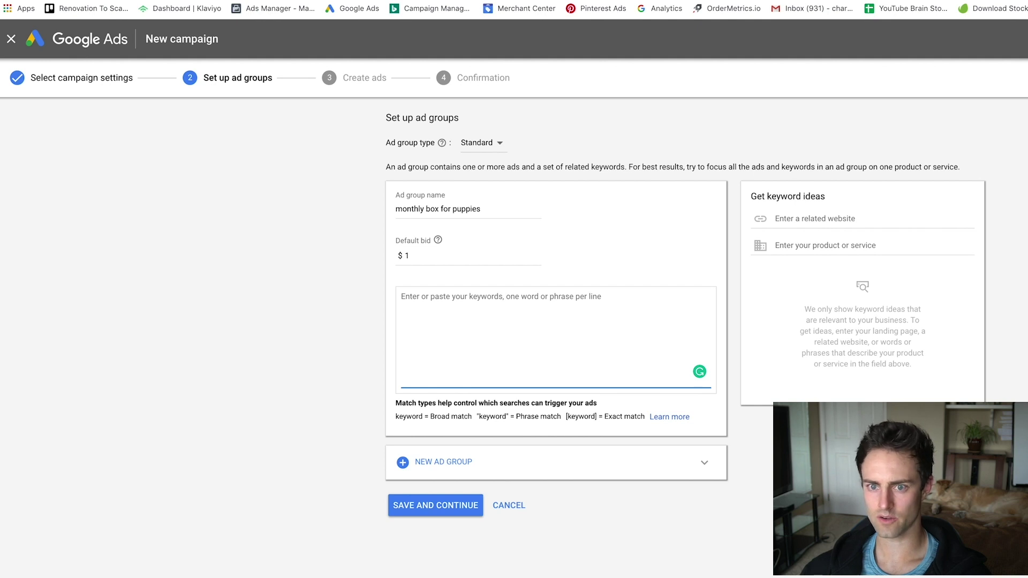
key(ctrl+Tab)
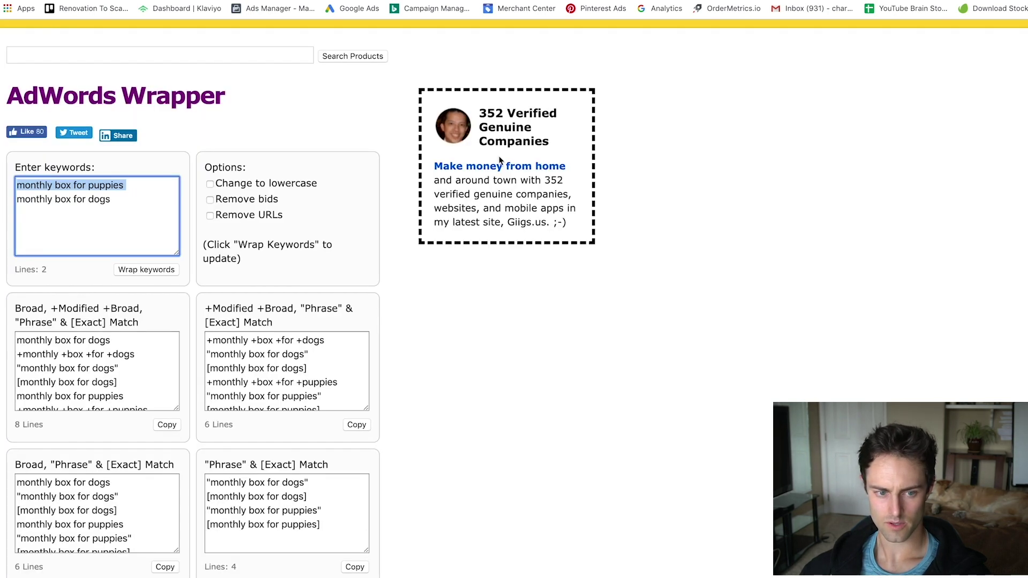
click(307, 360)
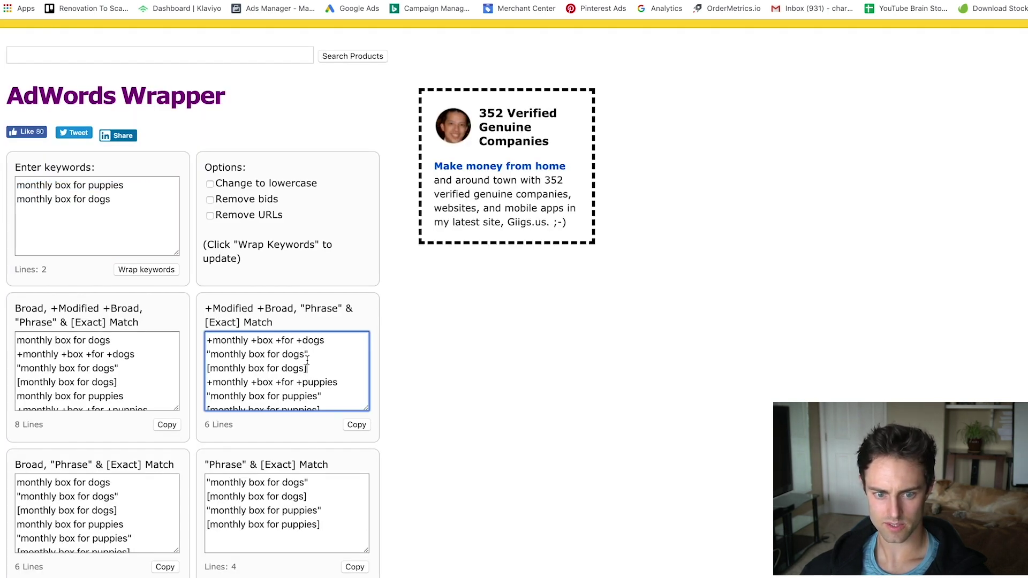
scroll(308, 364, down, 1)
drag(322, 403, 180, 378)
key(ctrl+c)
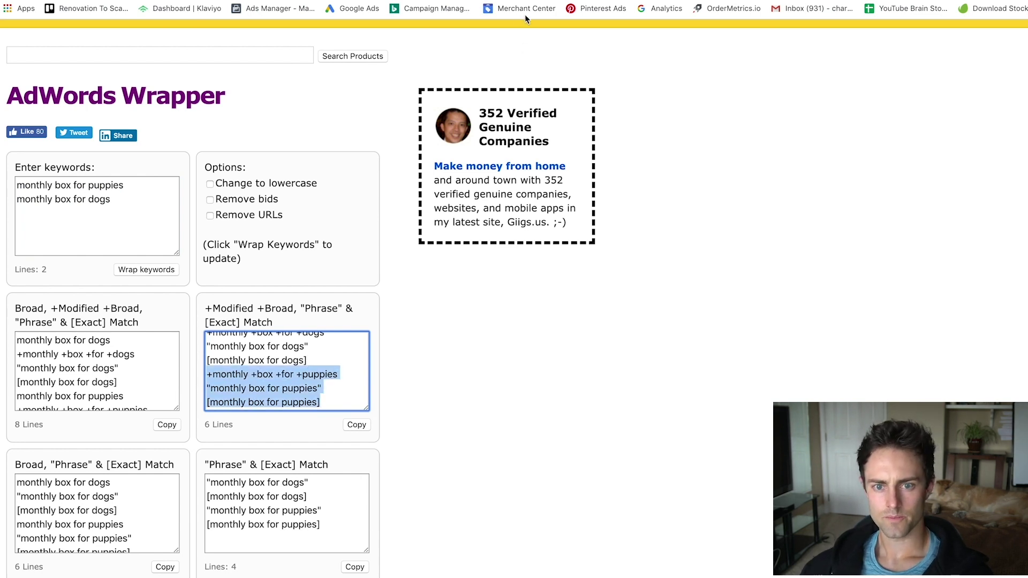
key(ctrl+tab)
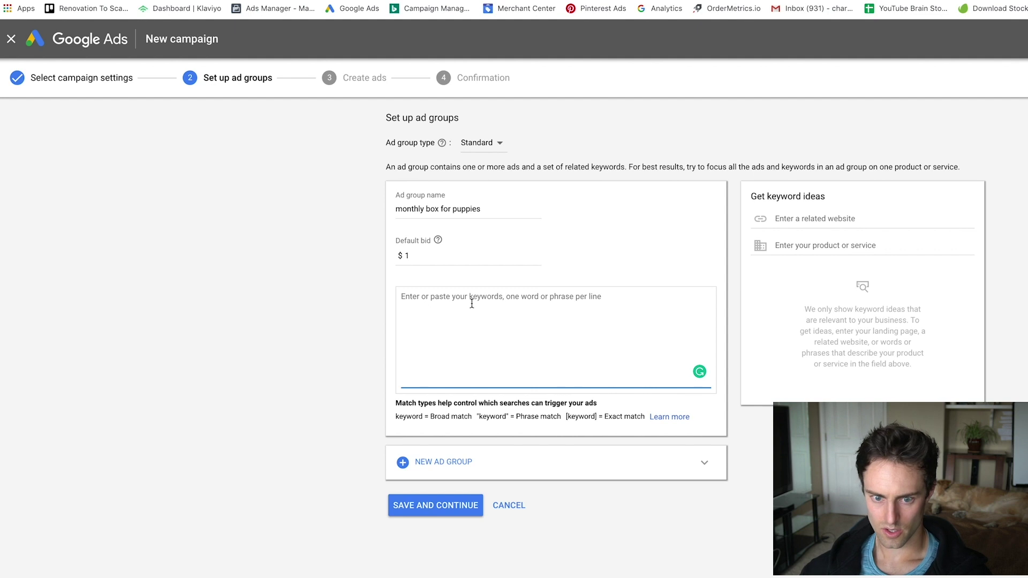
key(ctrl+v)
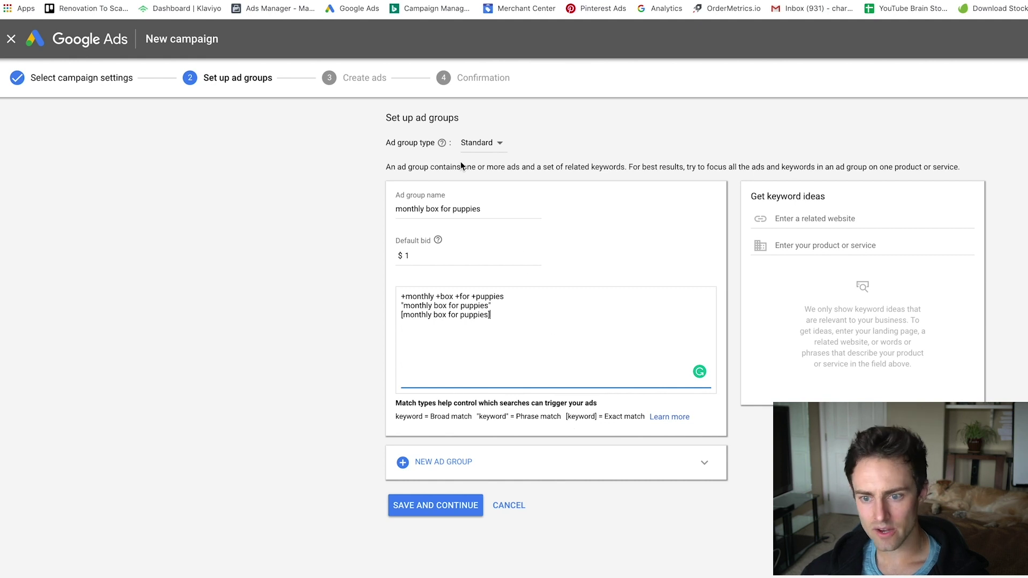
- Add a second ad group and paste the three match-type variants of "monthly box for dogs" from AdWords Wrapper as its keywords
click(449, 464)
key(ctrl+Tab)
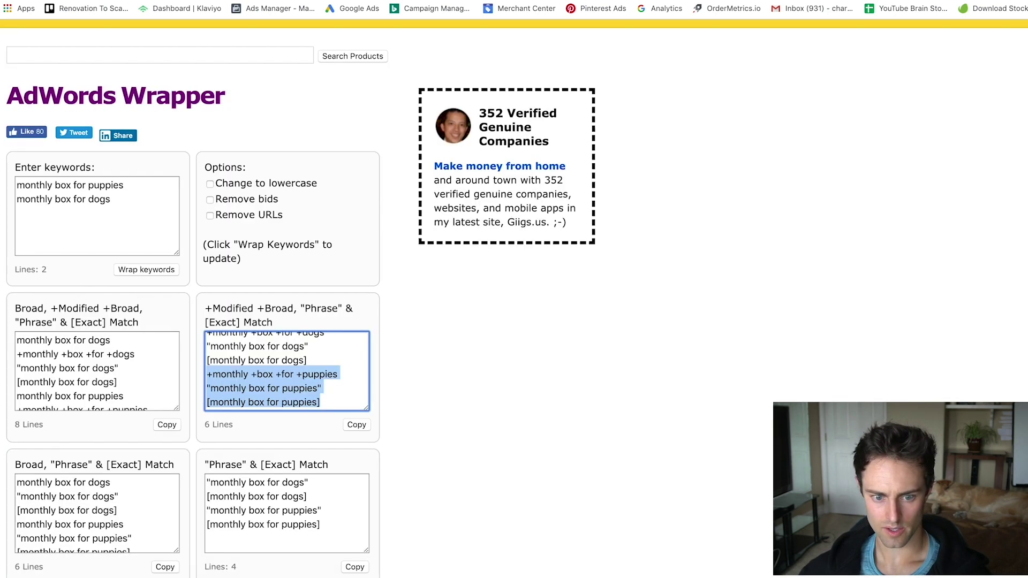
click(289, 388)
drag(323, 402, 206, 377)
key(ctrl+x)
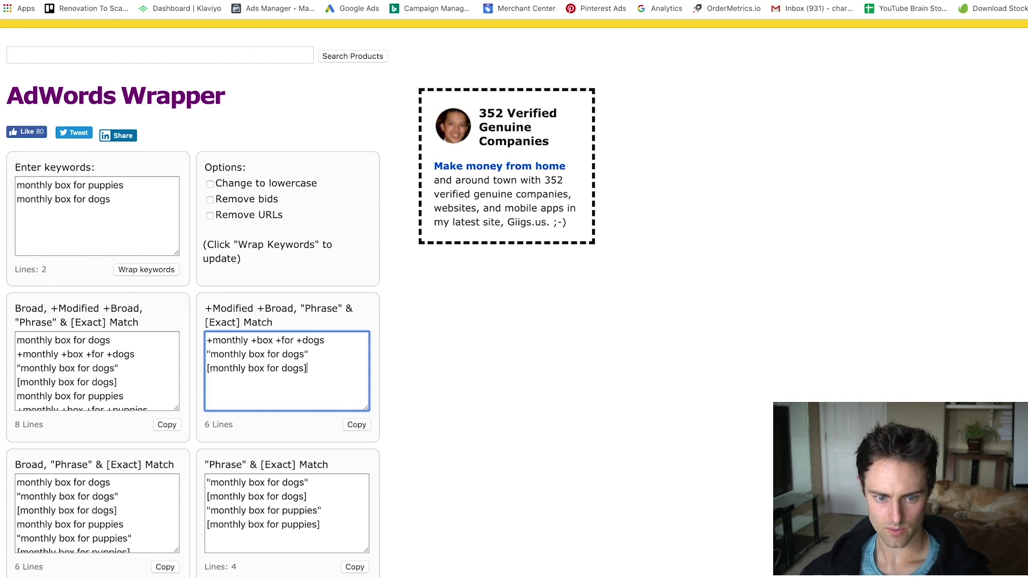
drag(333, 368, 208, 335)
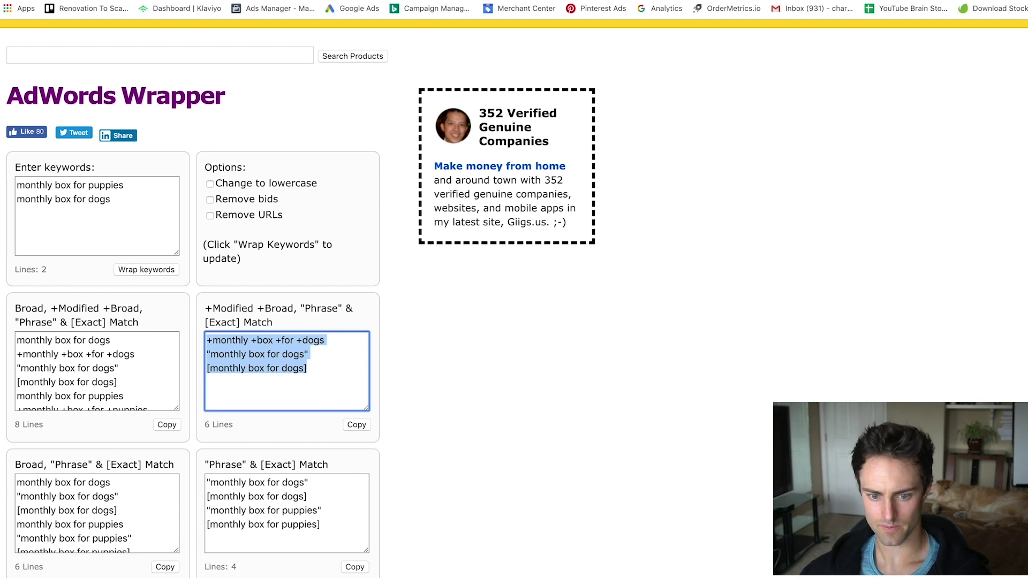
key(ctrl+Tab)
click(461, 549)
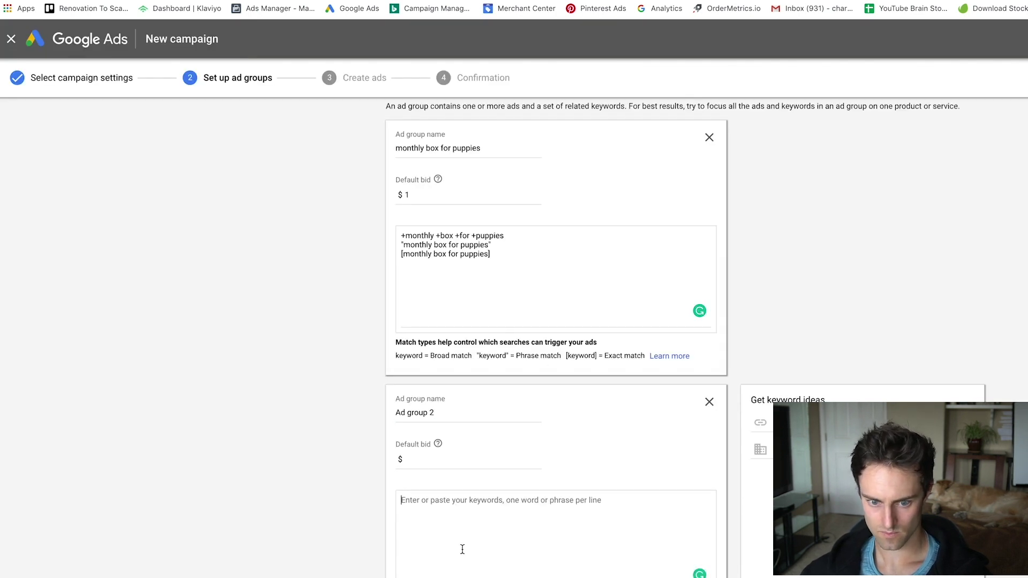
key(ctrl+v)
- Set the second ad group's default bid to $1 and name it "monthly box for dogs"
click(436, 461)
text(1)
triple_click(423, 413)
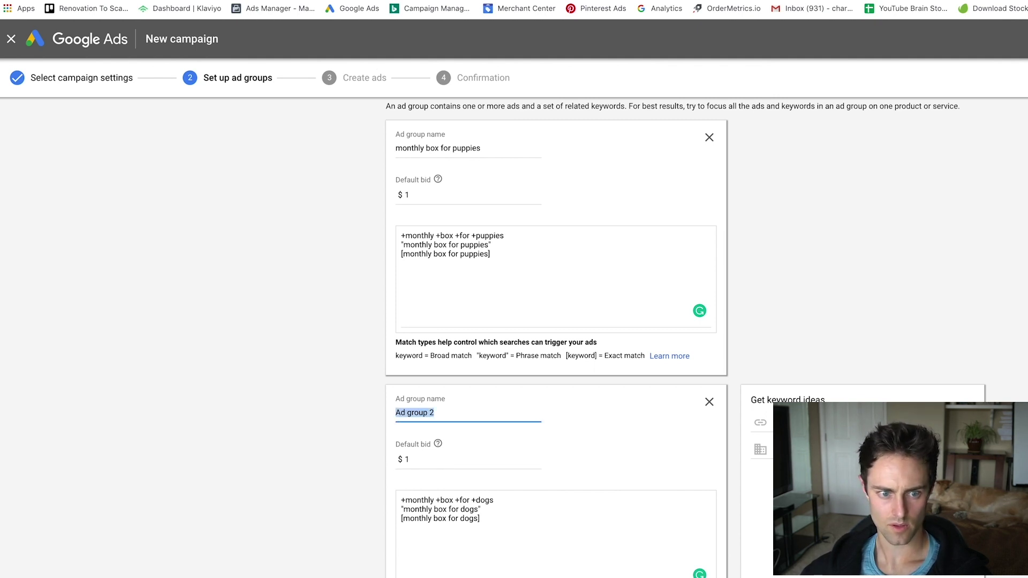
key(ctrl+Tab)
triple_click(92, 199)
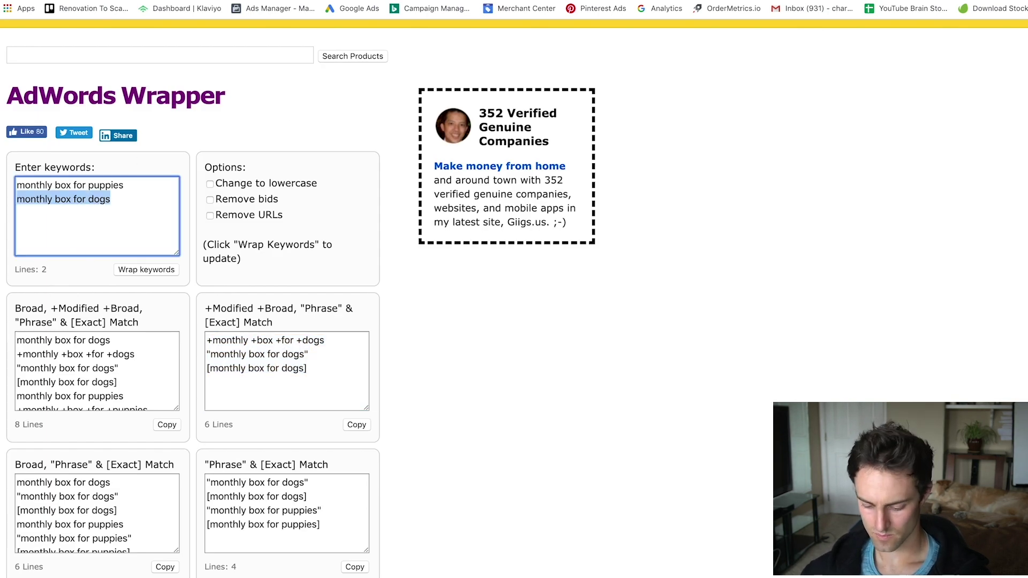
key(ctrl+shift+Tab)
key(ctrl+v)
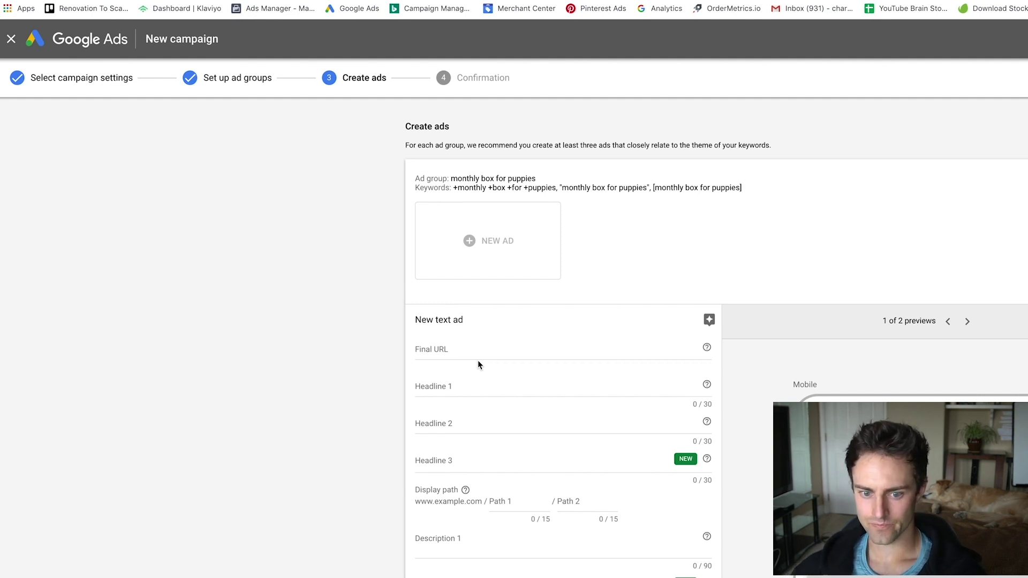
click(456, 348)
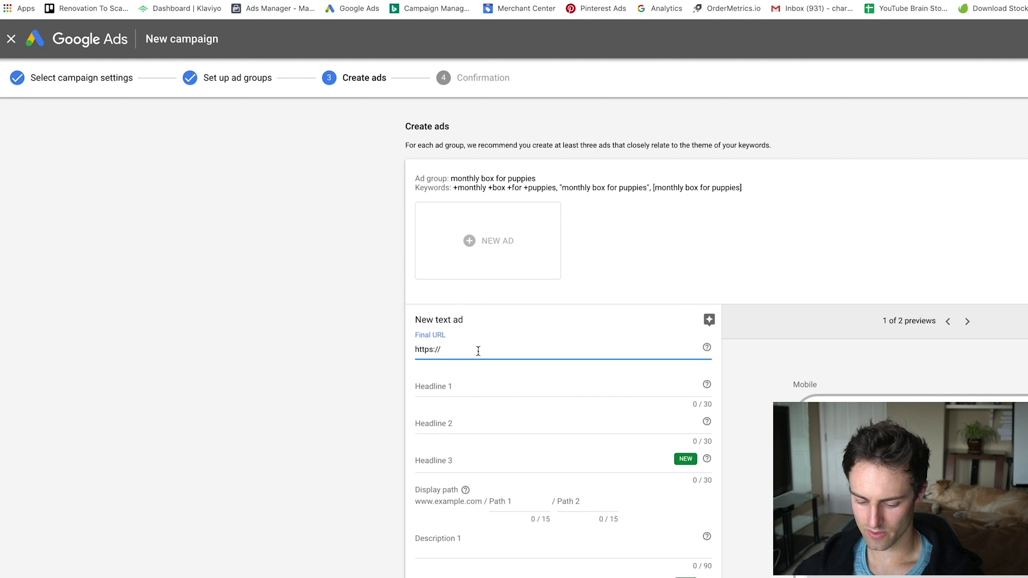
text(google)
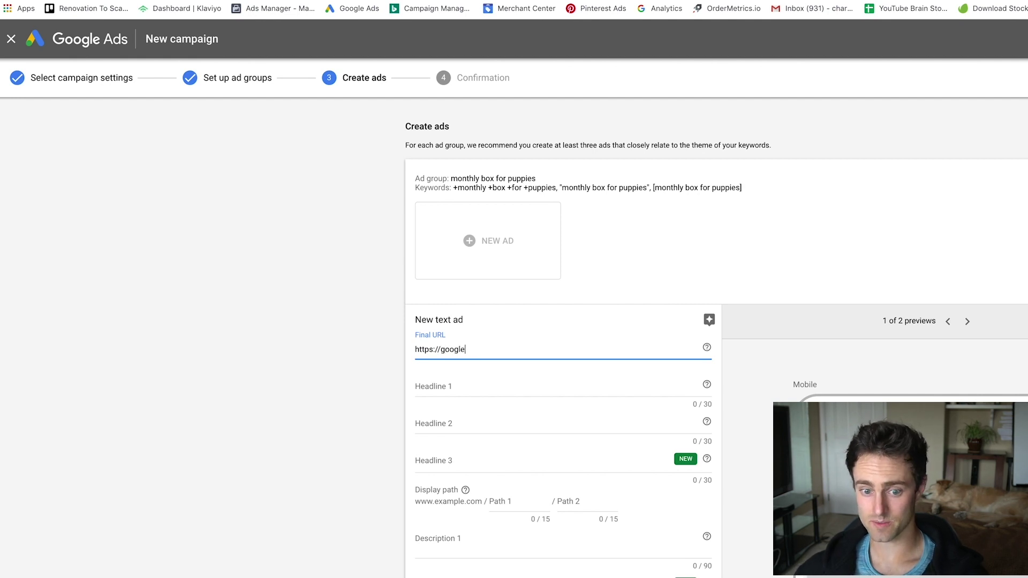
text(.com)
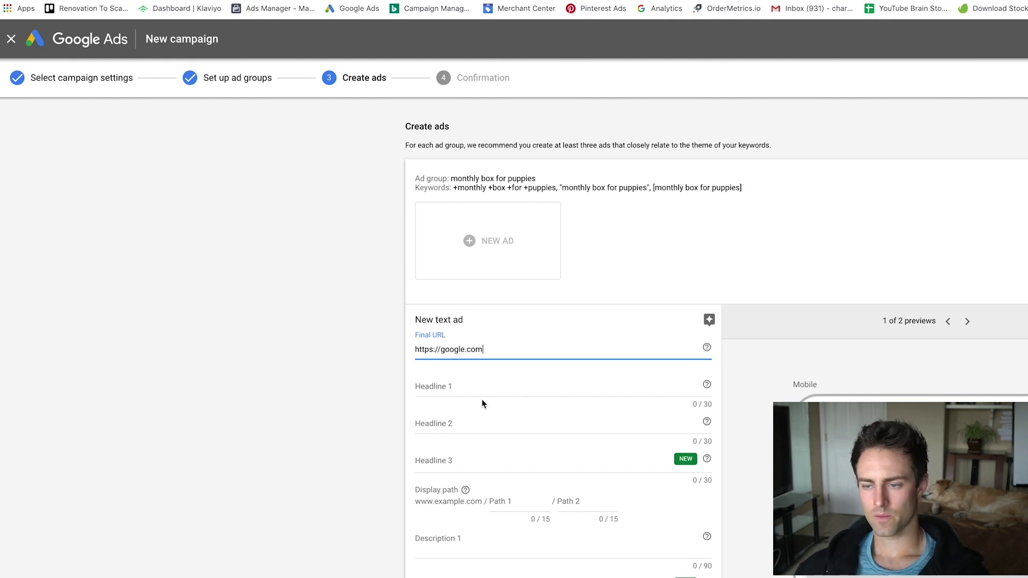
- Paste the puppies keyword as the ad's first headline and capitalize it to read "Monthly box for puppies"
click(470, 389)
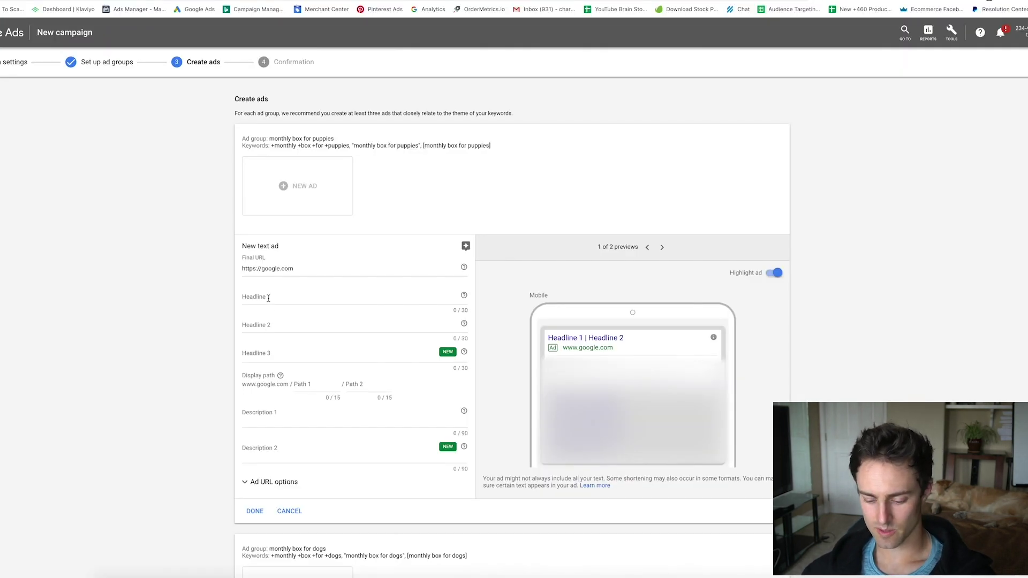
click(270, 298)
click(212, 295)
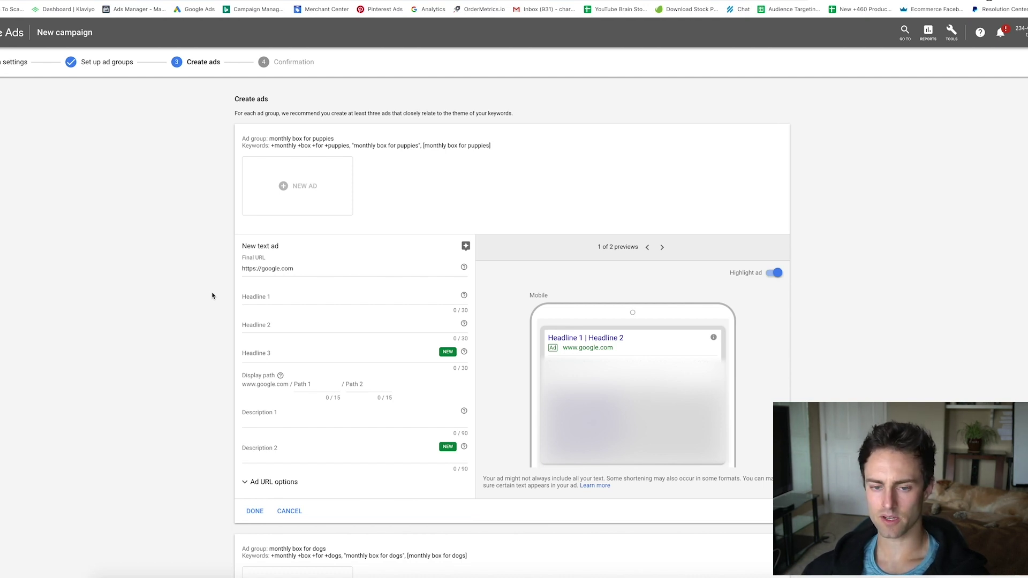
click(263, 297)
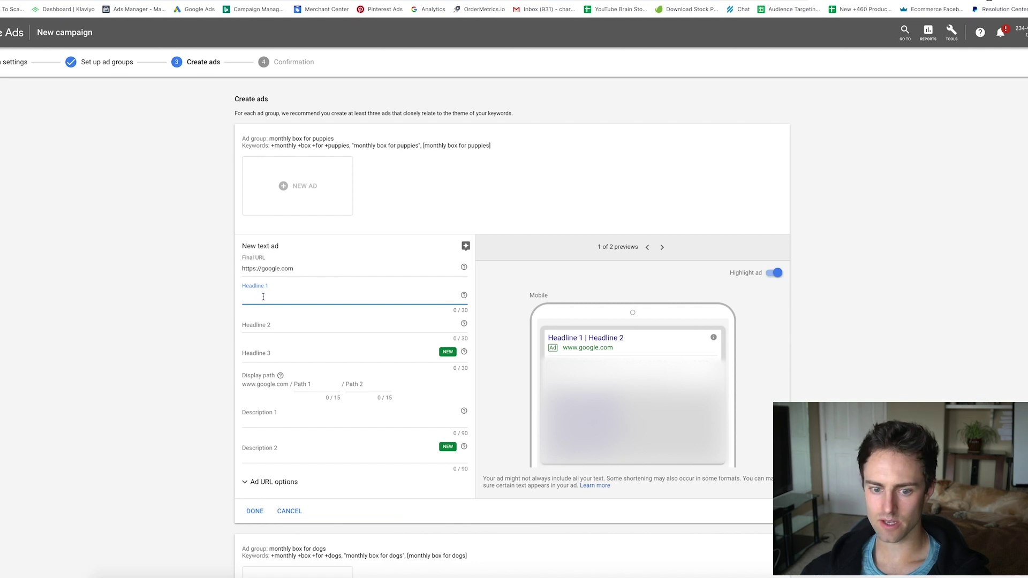
key(ctrl+v)
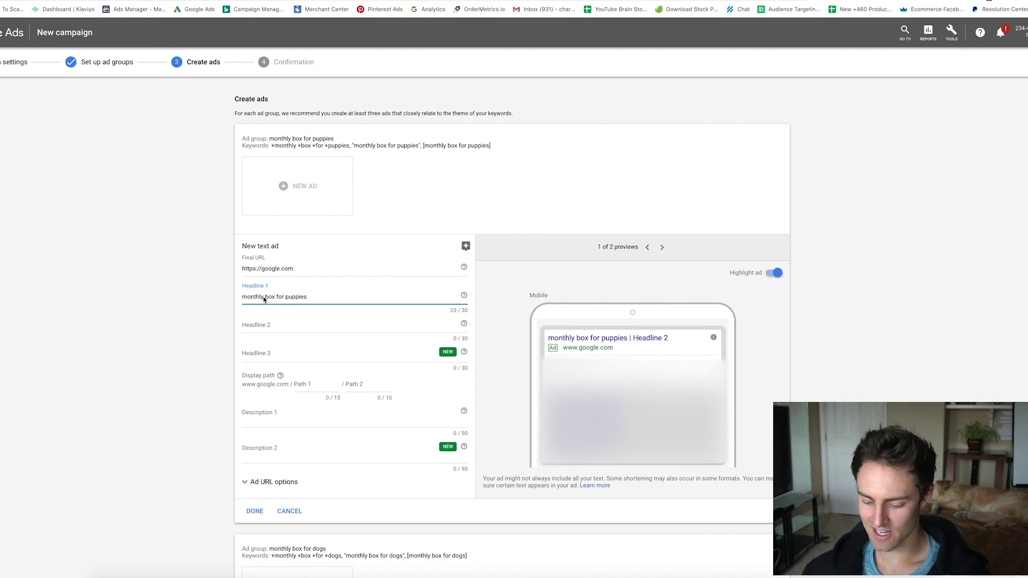
click(248, 299)
key(BackSpace)
text(M)
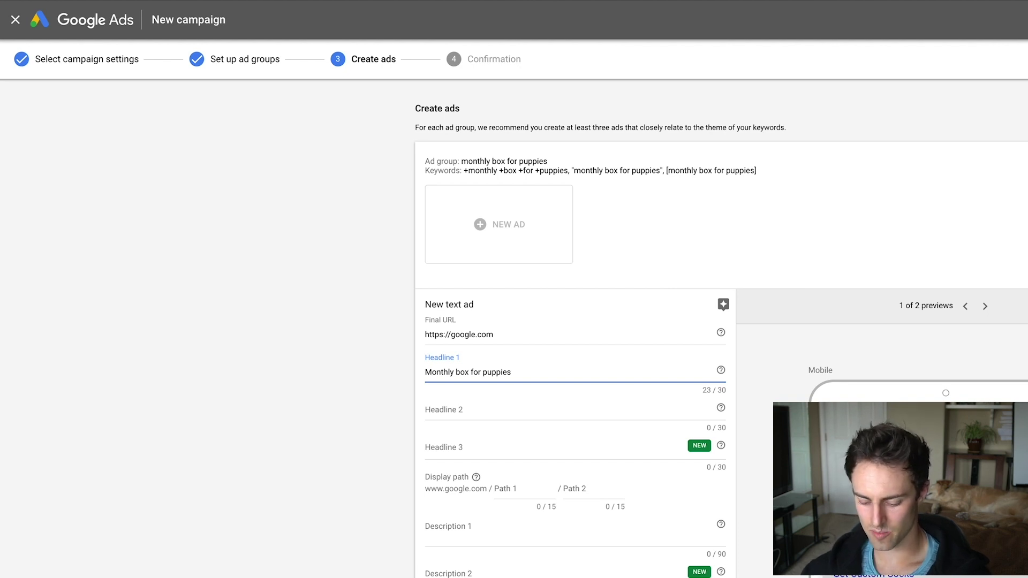
click(523, 372)
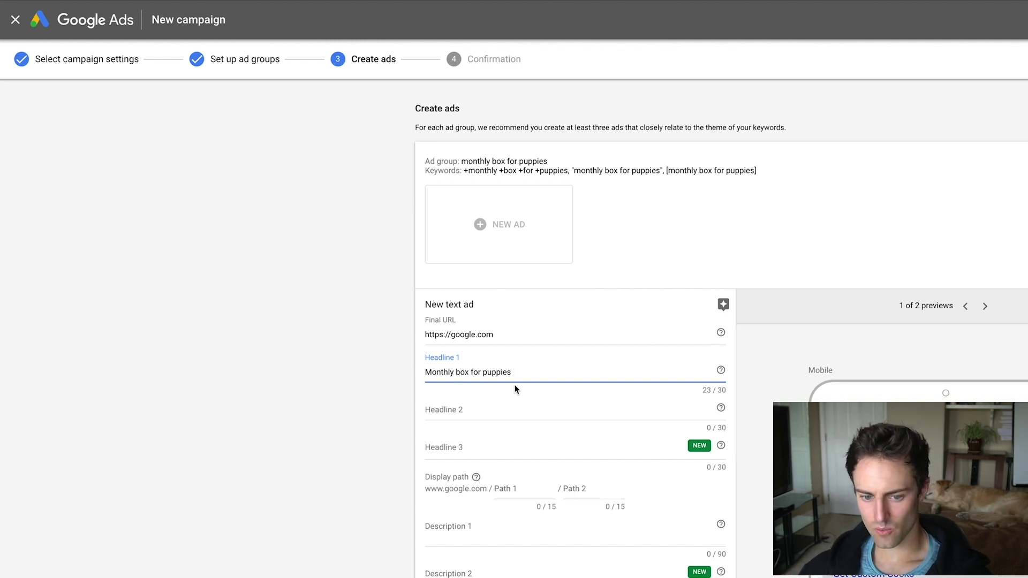
- Set the first part of the ad's display path to "puppies"
click(453, 409)
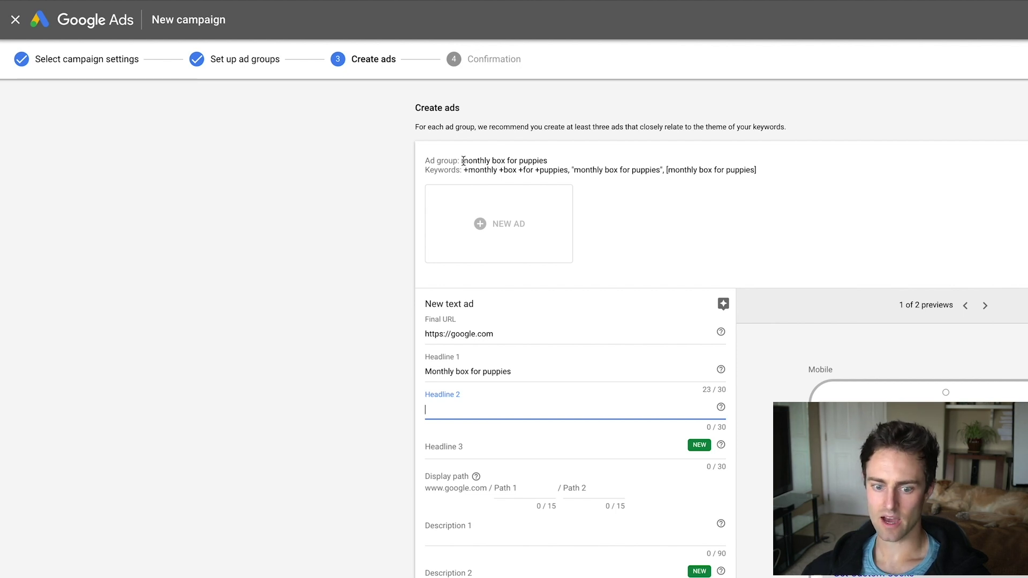
drag(461, 161, 550, 168)
click(508, 414)
click(514, 489)
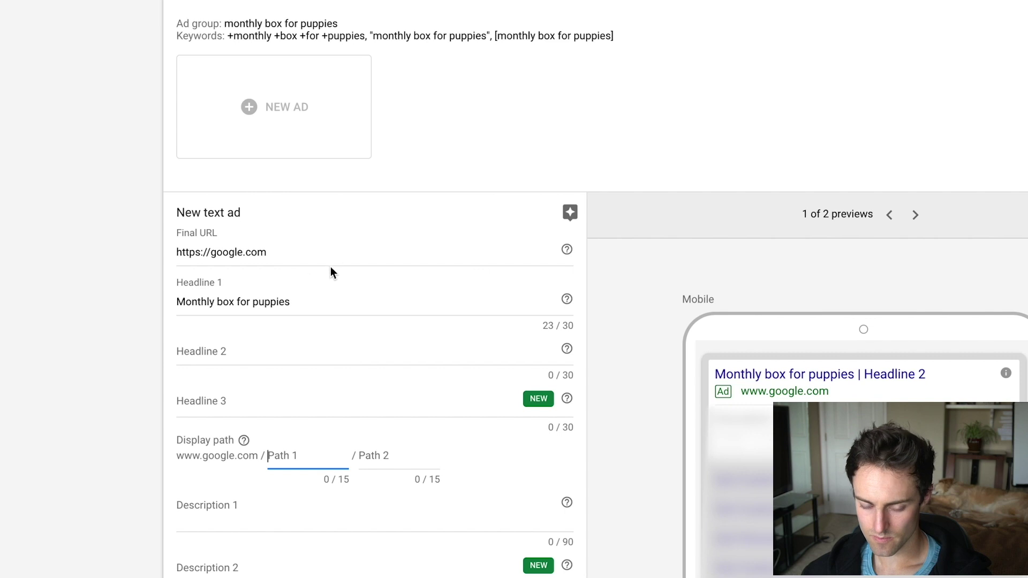
text(pupp)
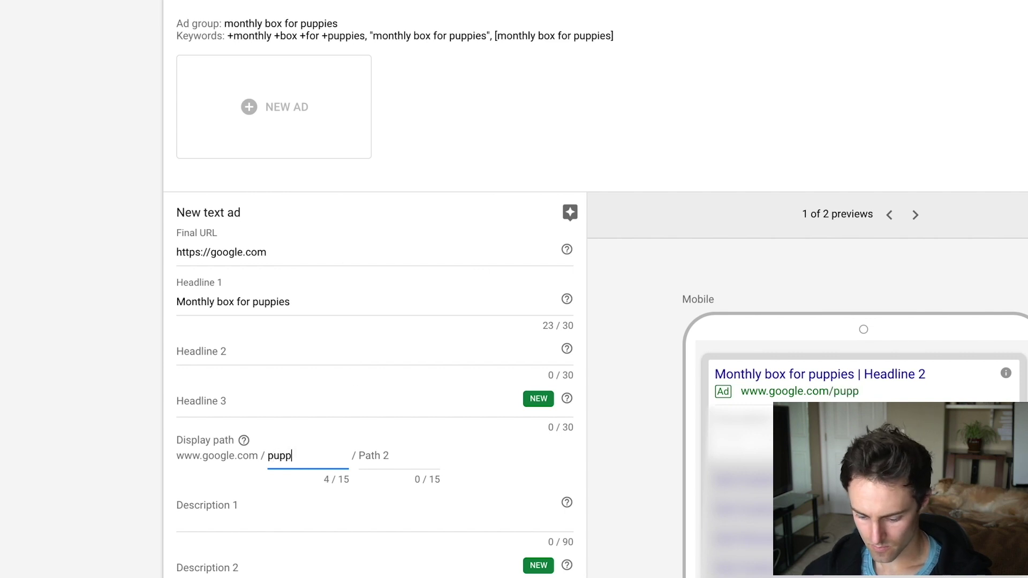
text(ies)
click(399, 458)
text(box)
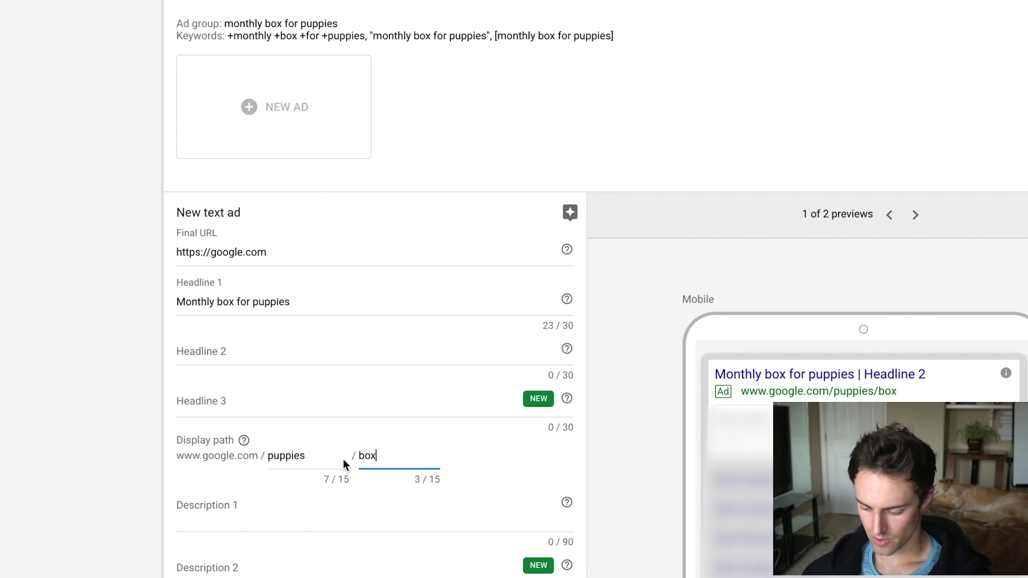
double_click(361, 460)
key(BackSpace)
- Extend the first part of the display path to "puppies-box"
click(310, 455)
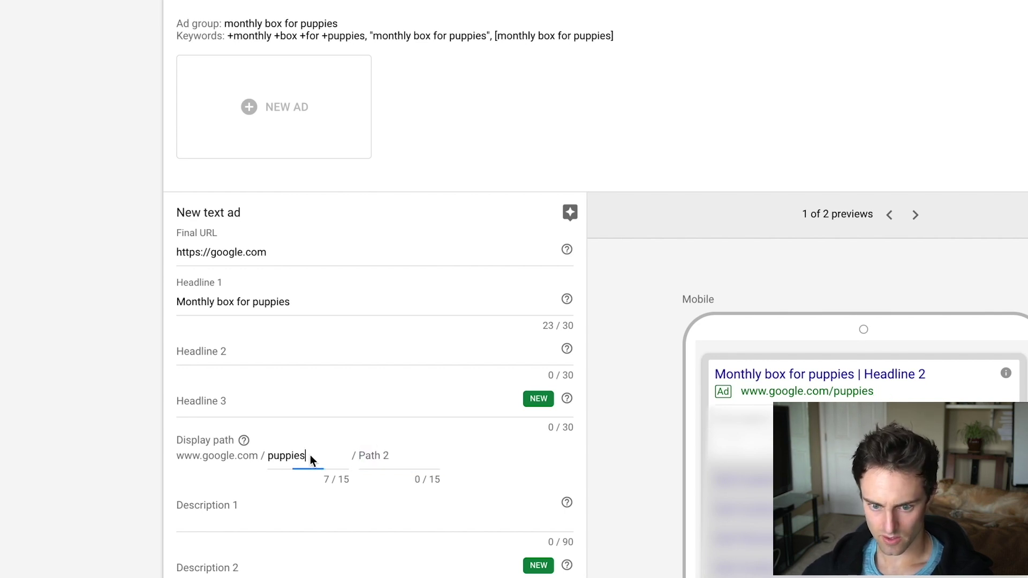
text(-box)
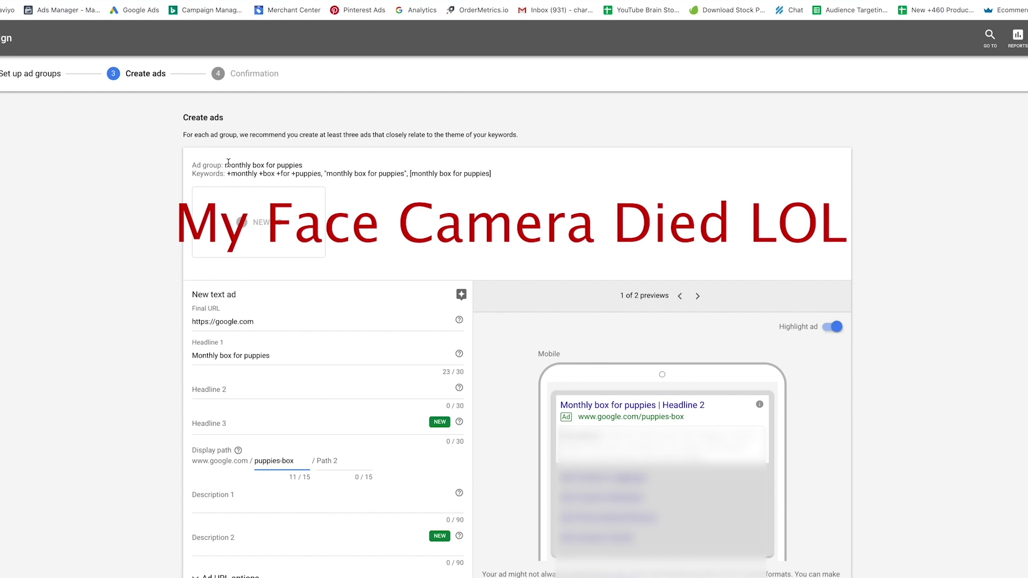
- Highlight the ad group name, then examine the ad's first description field and its final URL
drag(225, 165, 303, 166)
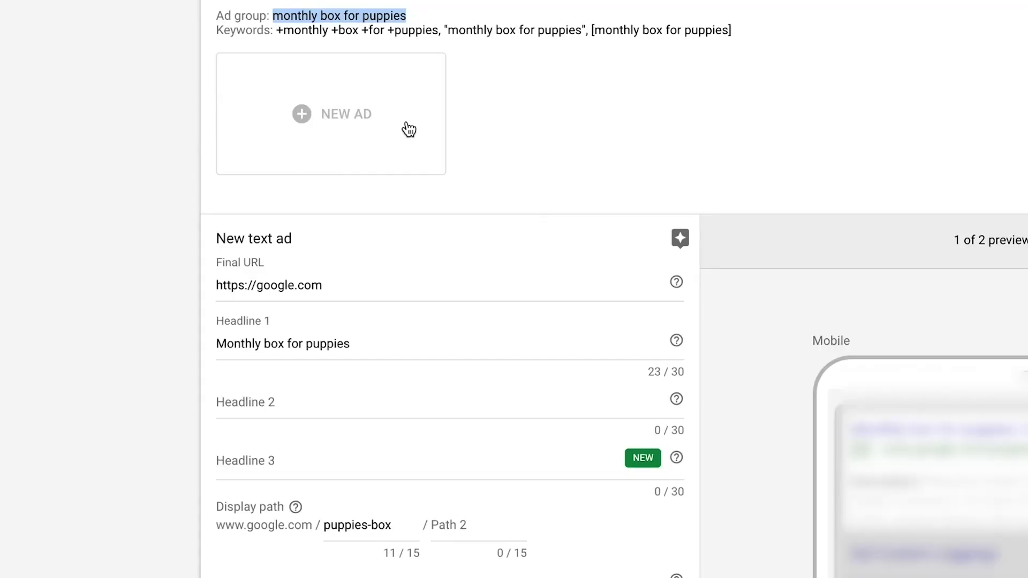
scroll(448, 498, down, 2)
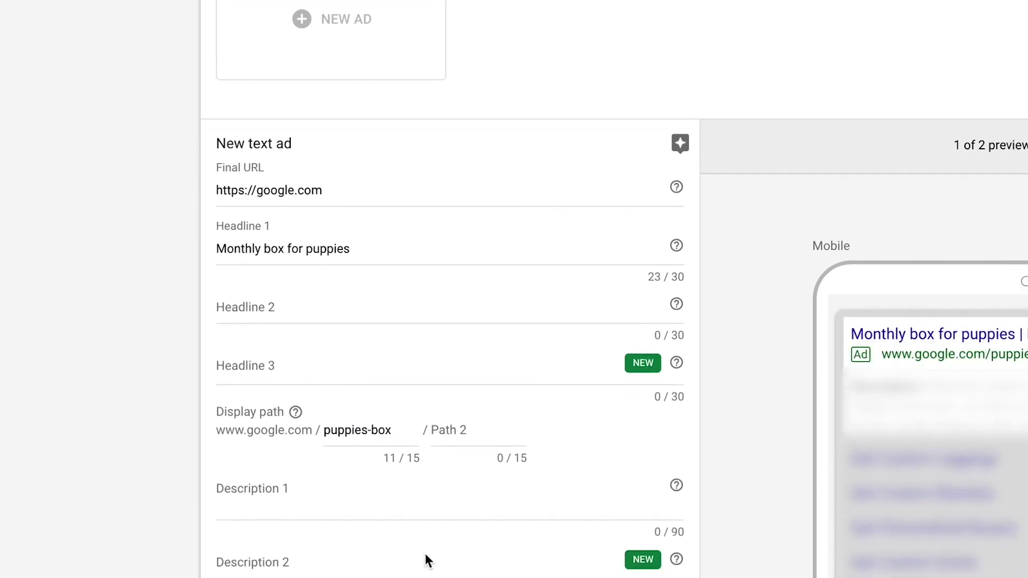
click(300, 506)
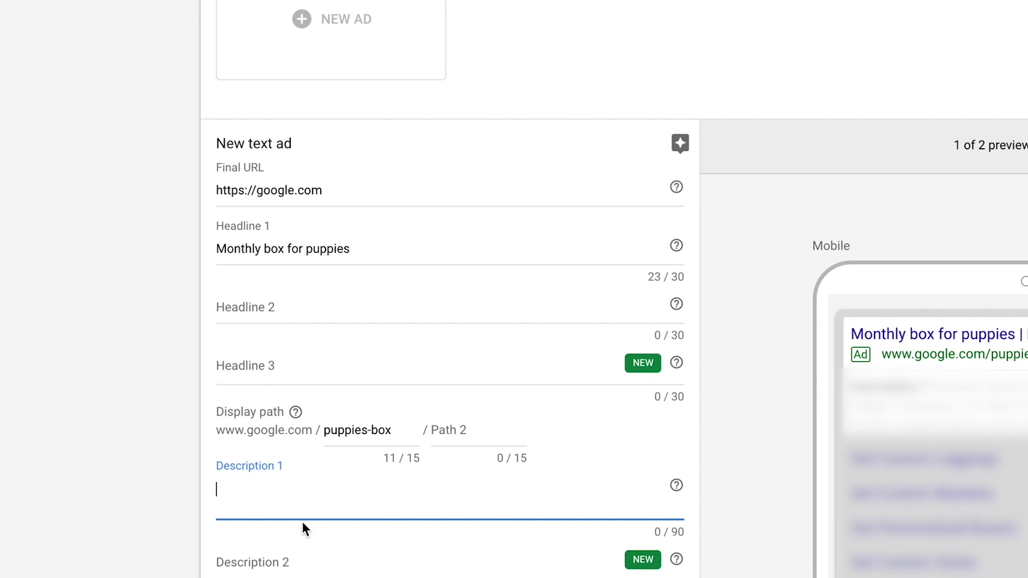
triple_click(268, 187)
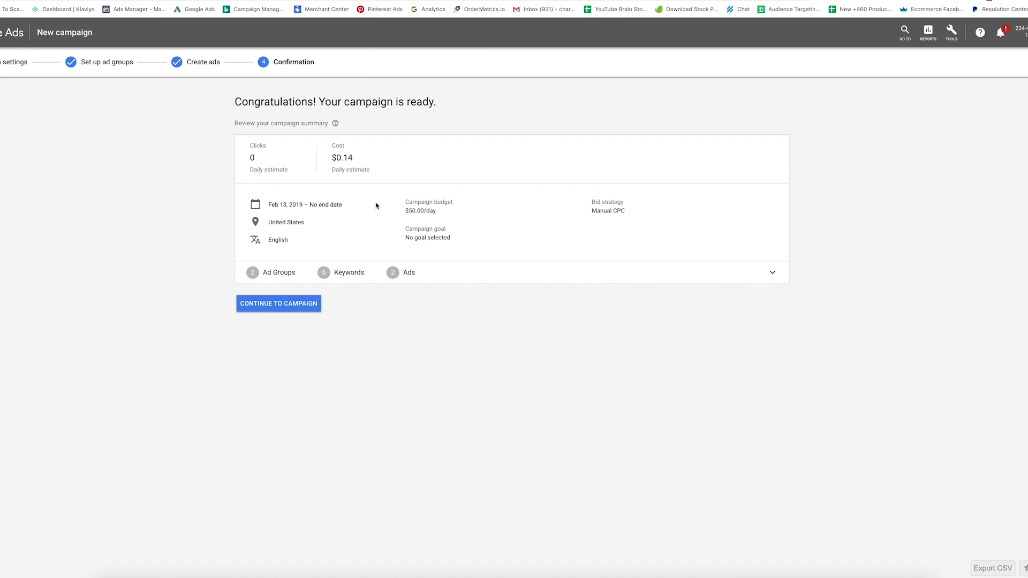
- Continue to the finished campaign and view its search terms report
click(280, 303)
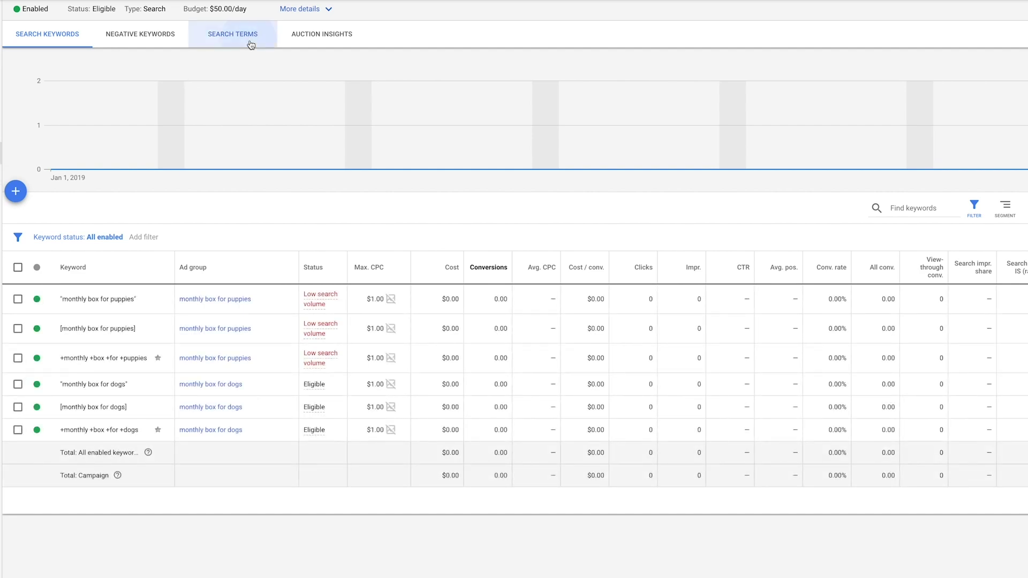
click(250, 45)
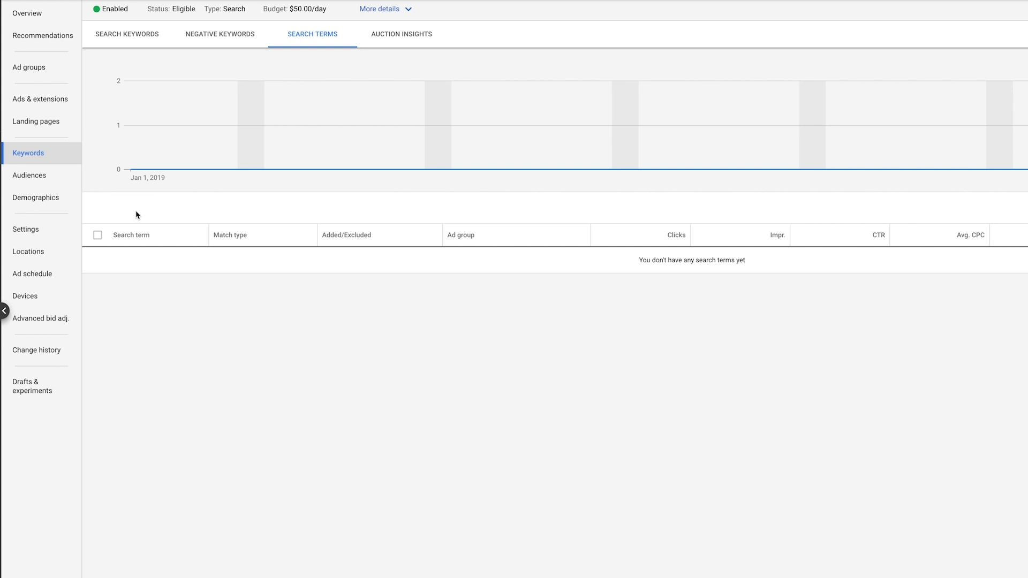
- View the campaign's age demographics, examine the bid adjustment directions for ages 18-24 in the puppies ad group, and open that ad group
click(44, 202)
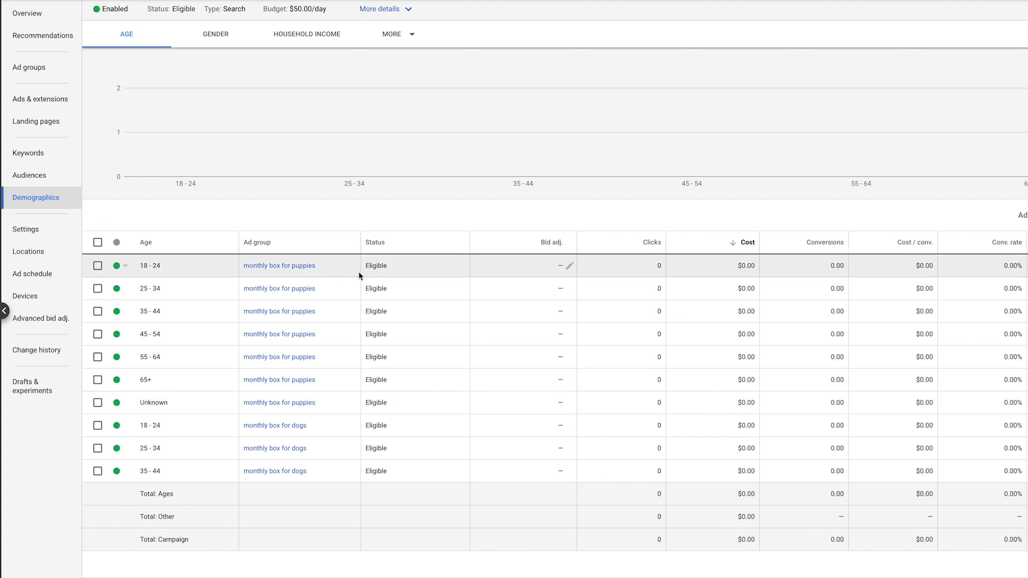
click(571, 266)
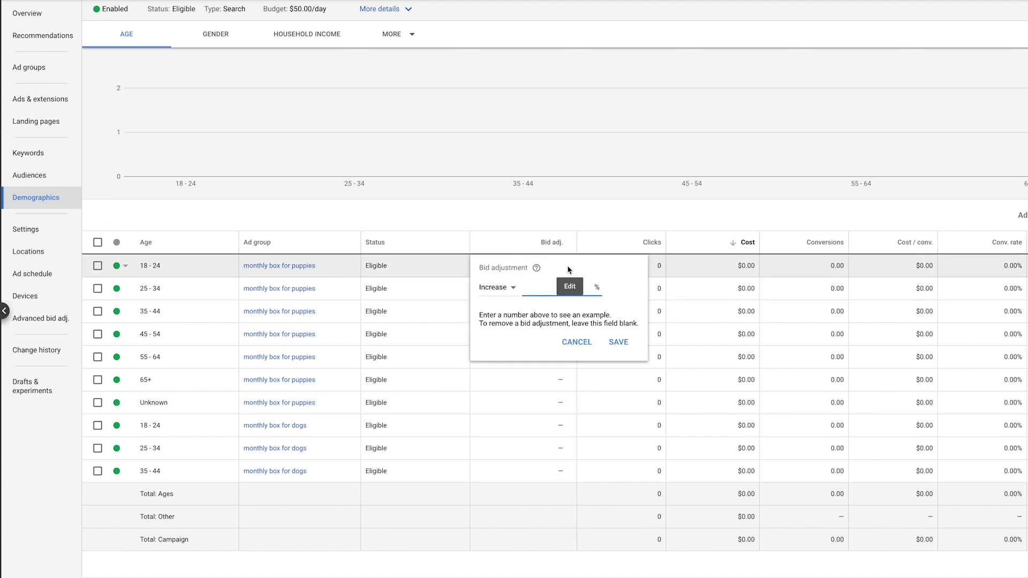
click(507, 291)
click(513, 309)
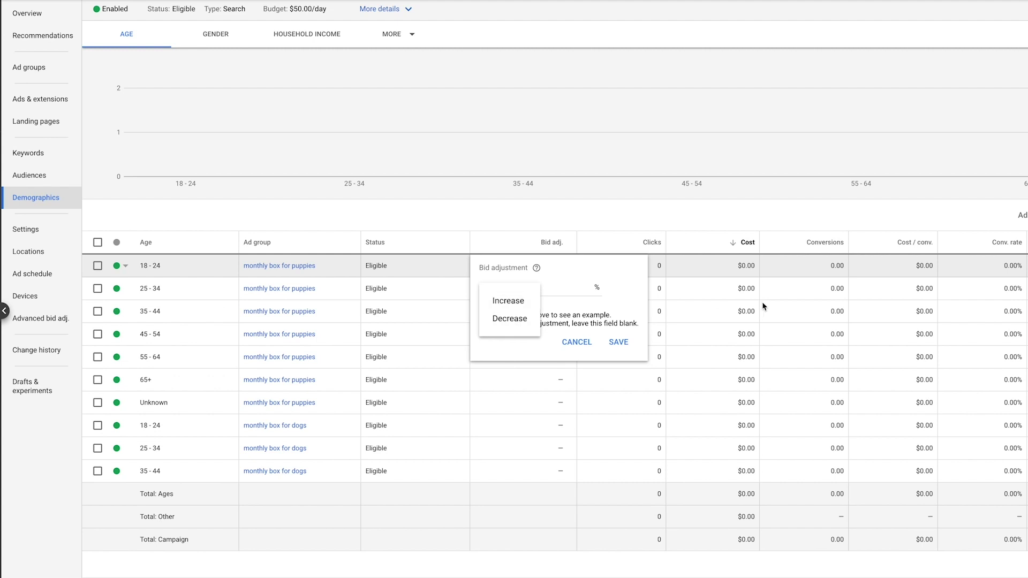
click(282, 266)
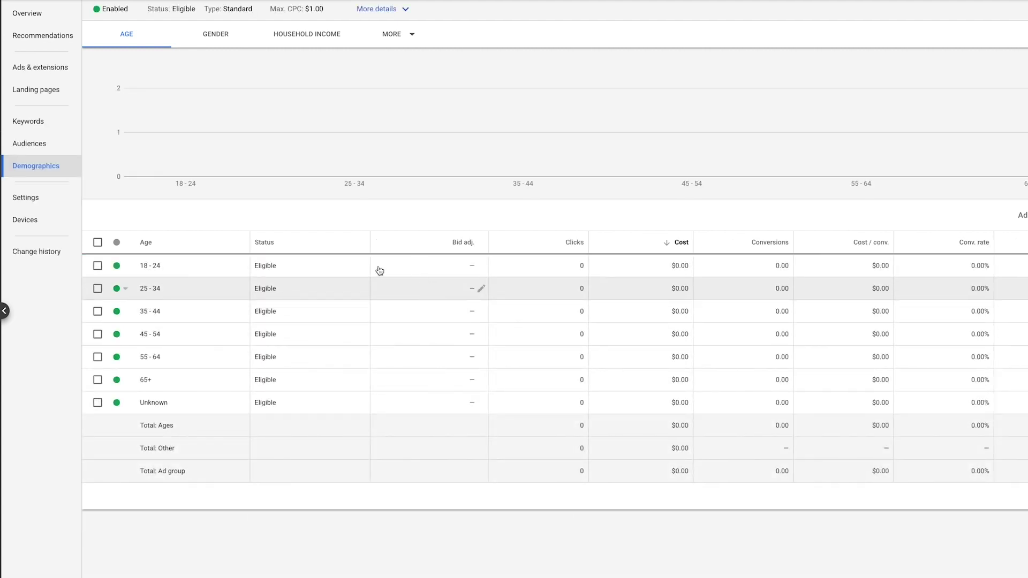